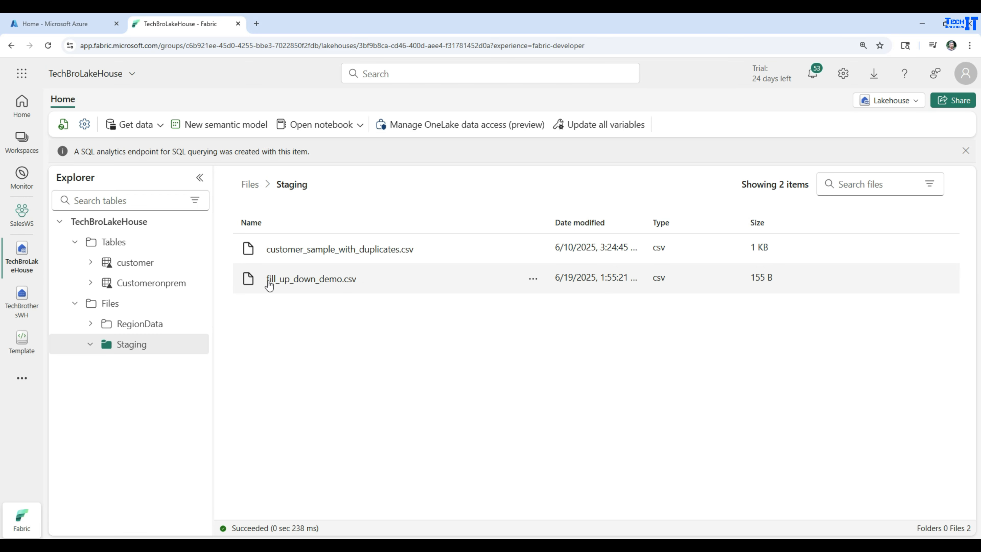
Create a Dataflow Gen2 named df_fillupdown in the DataFlows folder of the SalesWS workspace.
click(23, 222)
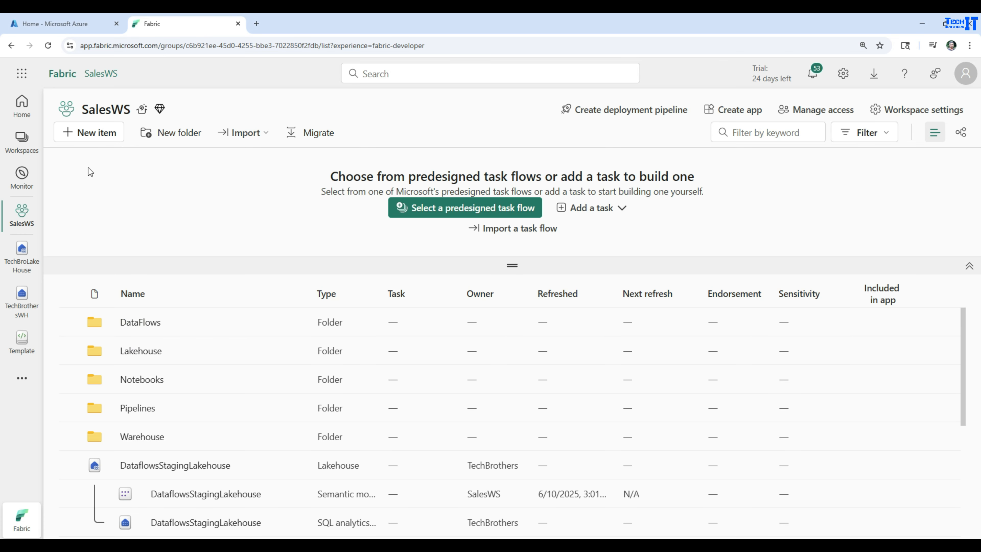
click(138, 322)
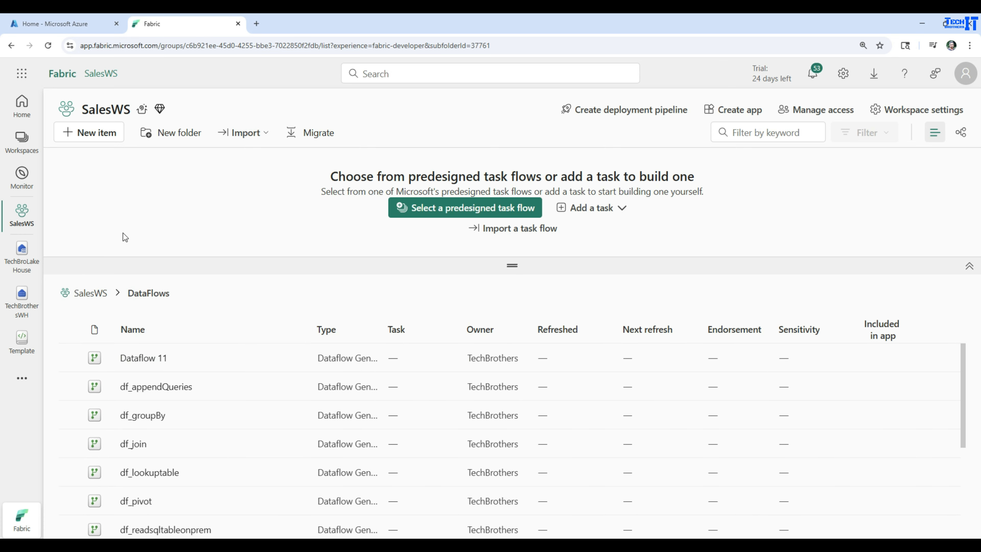
click(102, 135)
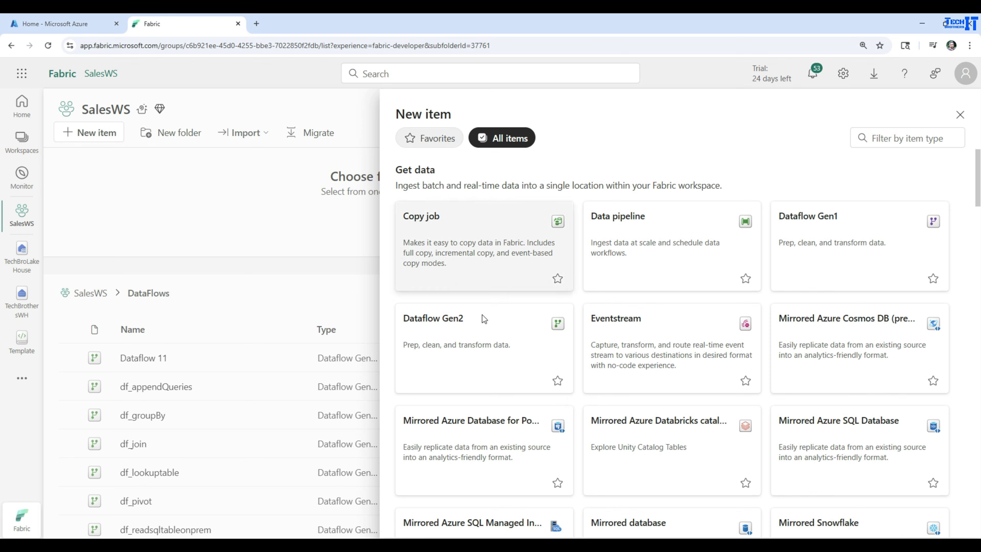
click(453, 346)
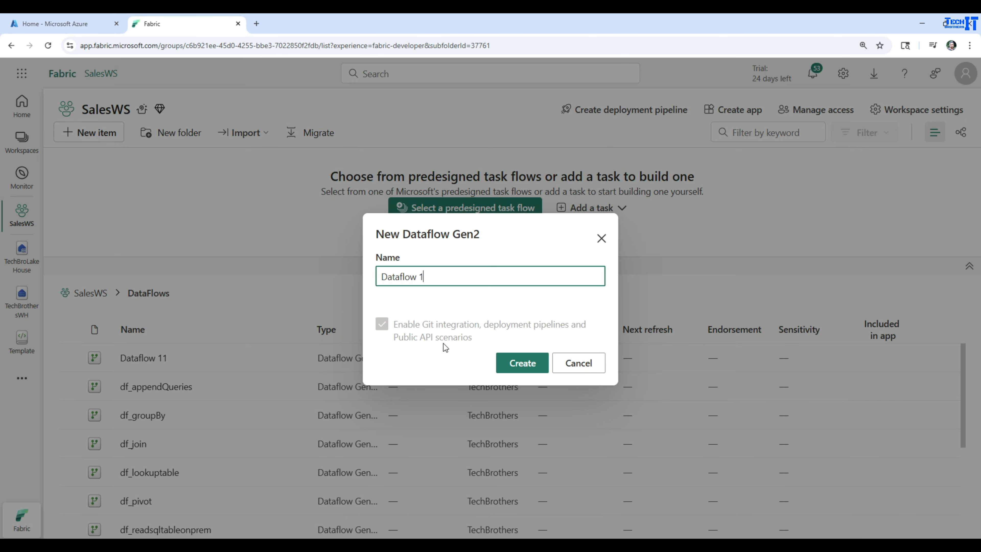
click(448, 275)
key(ctrl+a)
text(ff_fil)
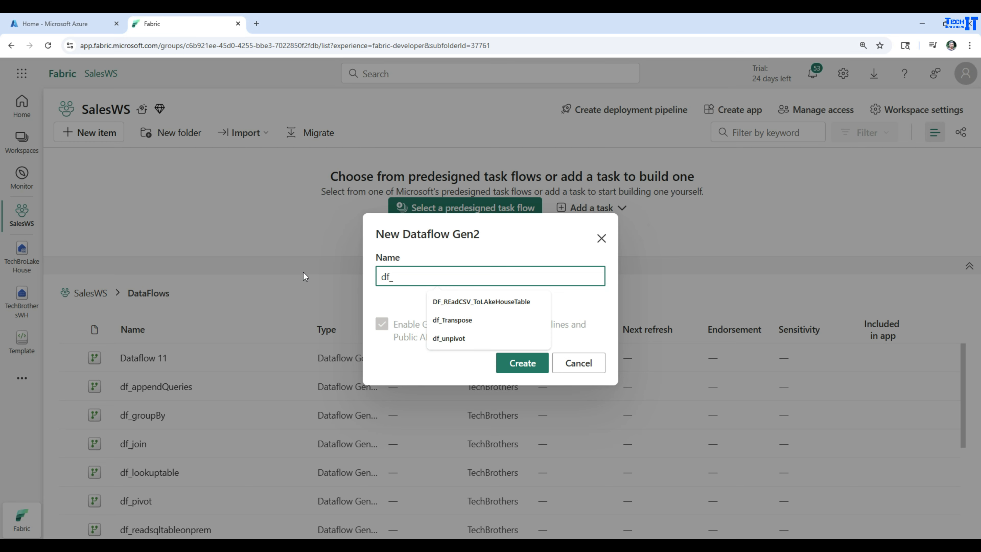
text(lupdown)
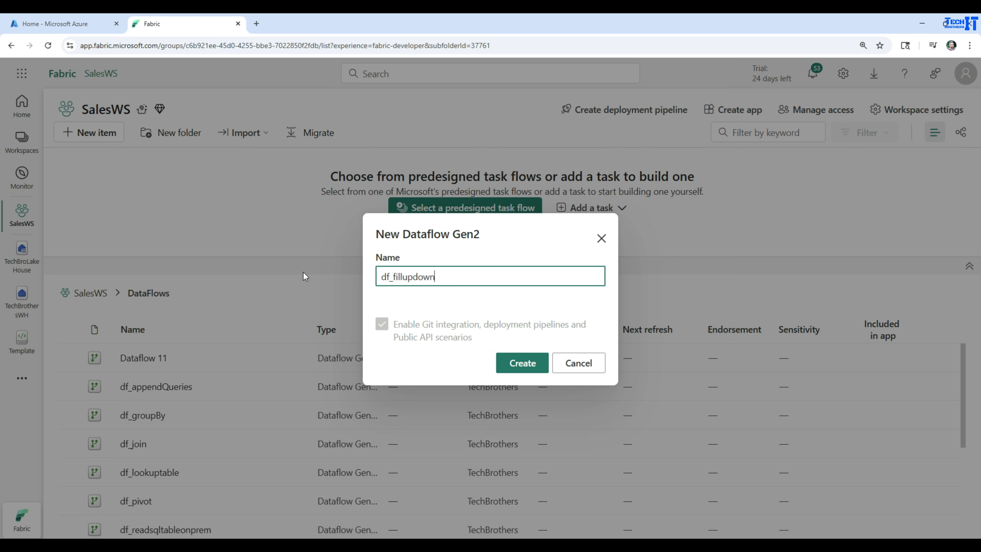
click(513, 363)
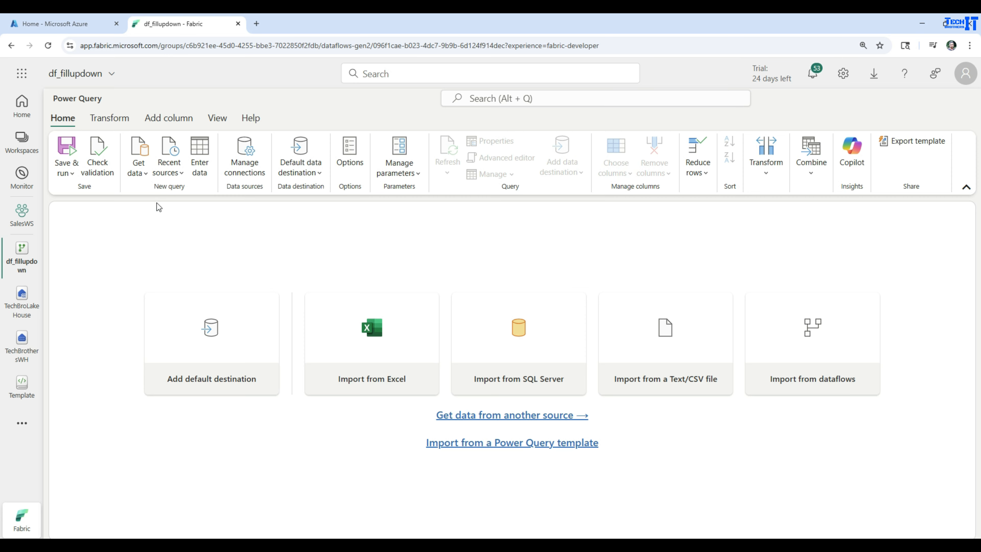
Connect the dataflow to a Microsoft Fabric Lakehouse source using the existing Lakehouse techbrothers (none) connection.
click(138, 170)
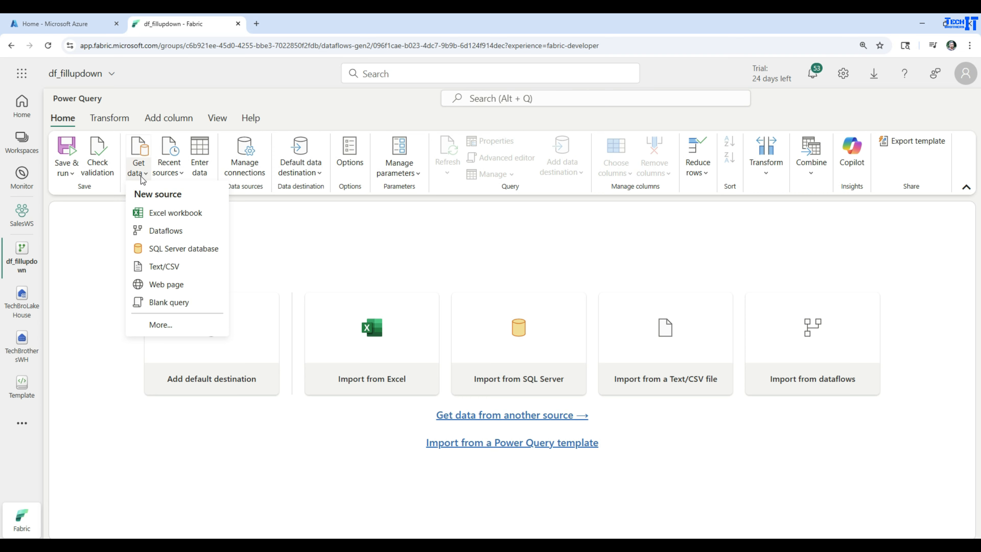
click(160, 326)
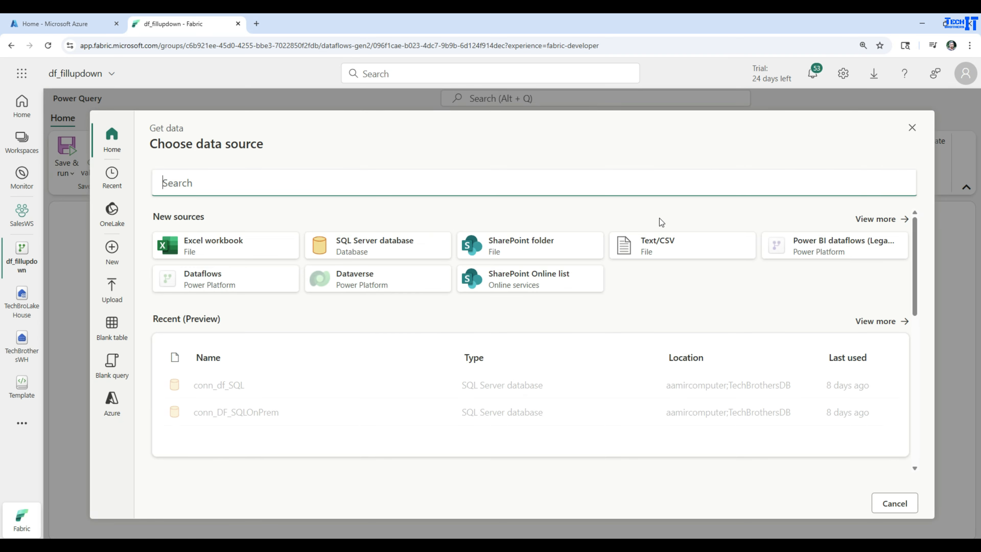
click(868, 219)
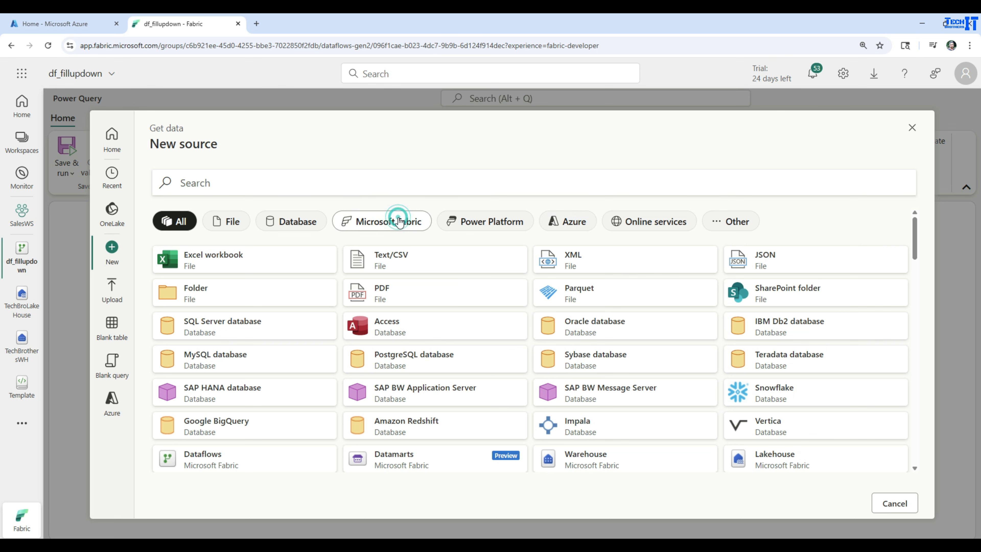
click(378, 226)
click(822, 255)
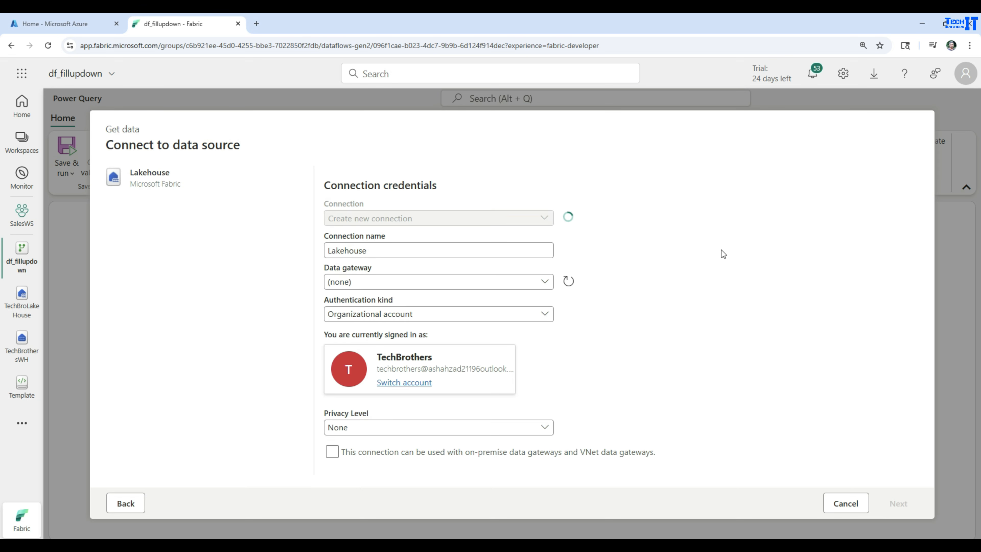
click(401, 219)
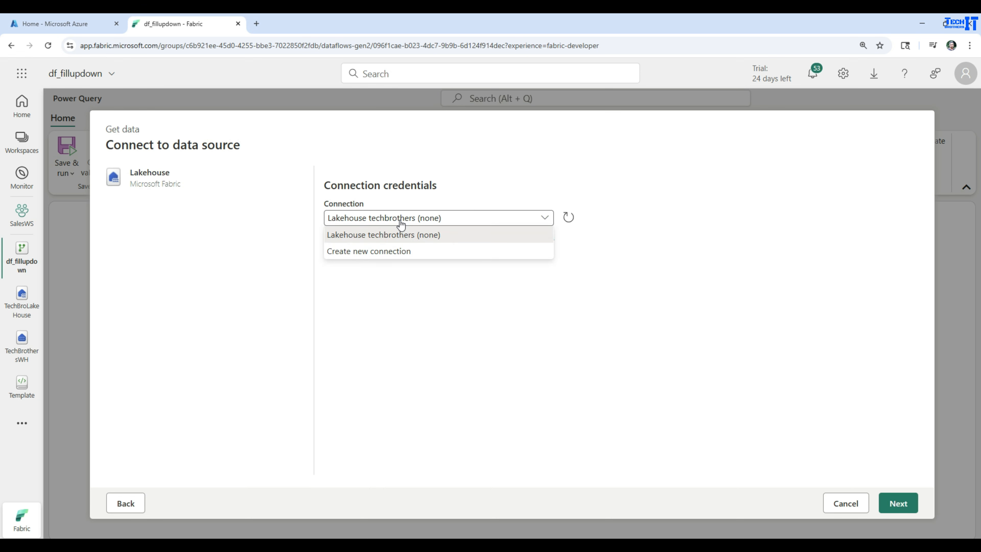
click(384, 251)
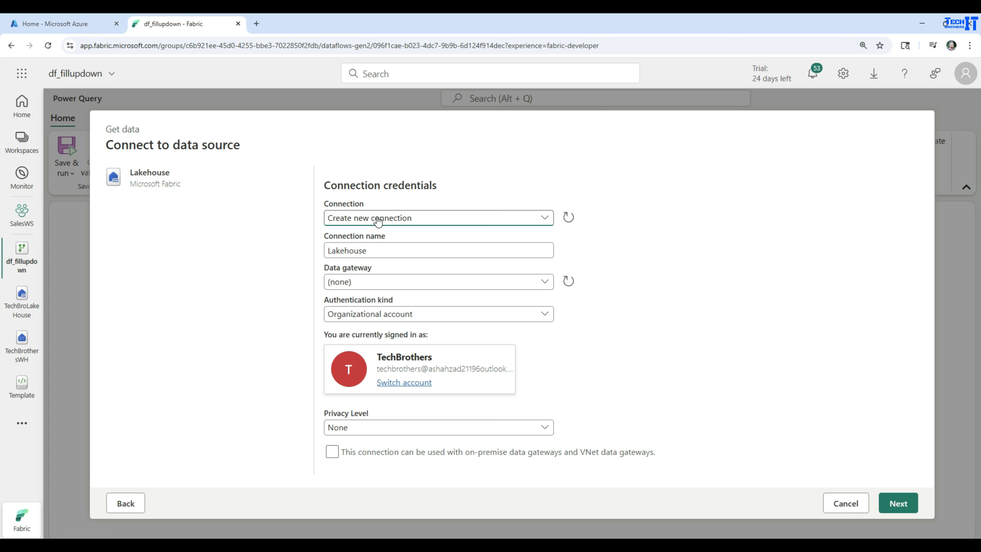
click(413, 218)
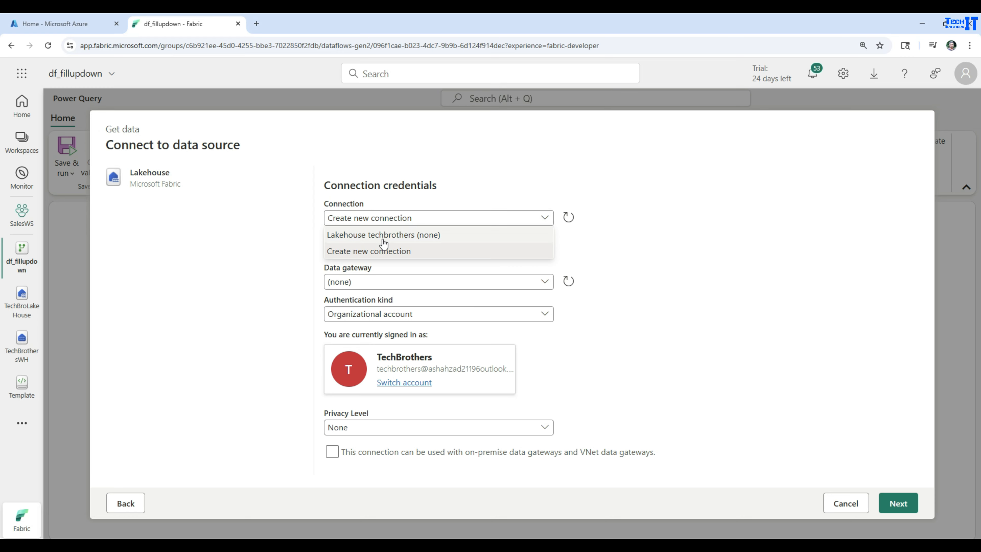
click(366, 231)
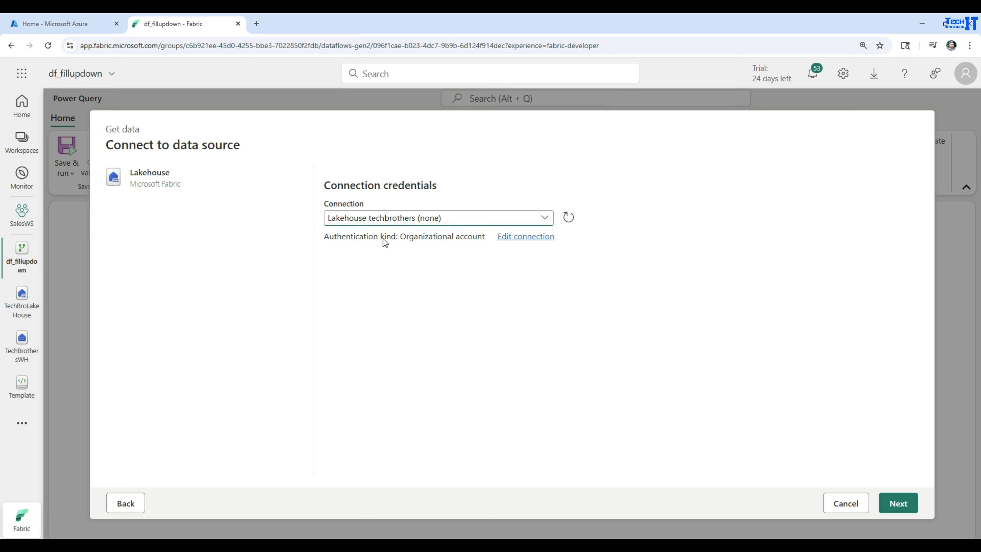
click(898, 503)
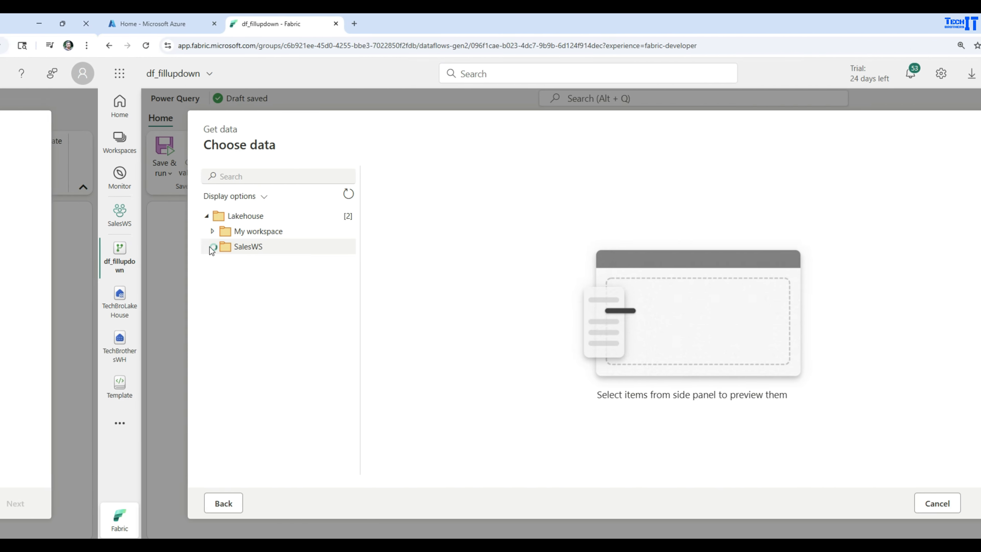
Load fill_up_down_demo.csv from the Staging folder under TechBroLakeHouse Files in SalesWS as a query.
click(114, 247)
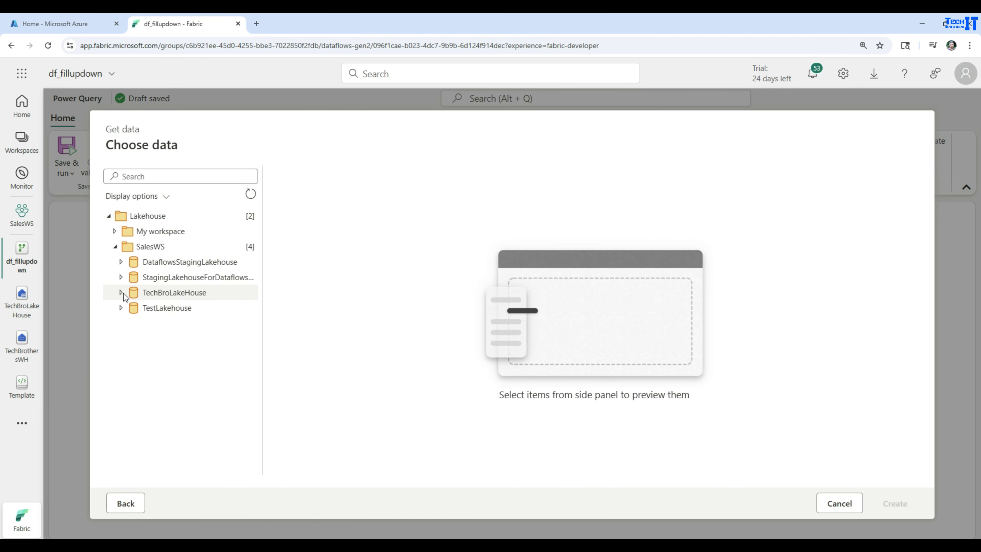
click(121, 293)
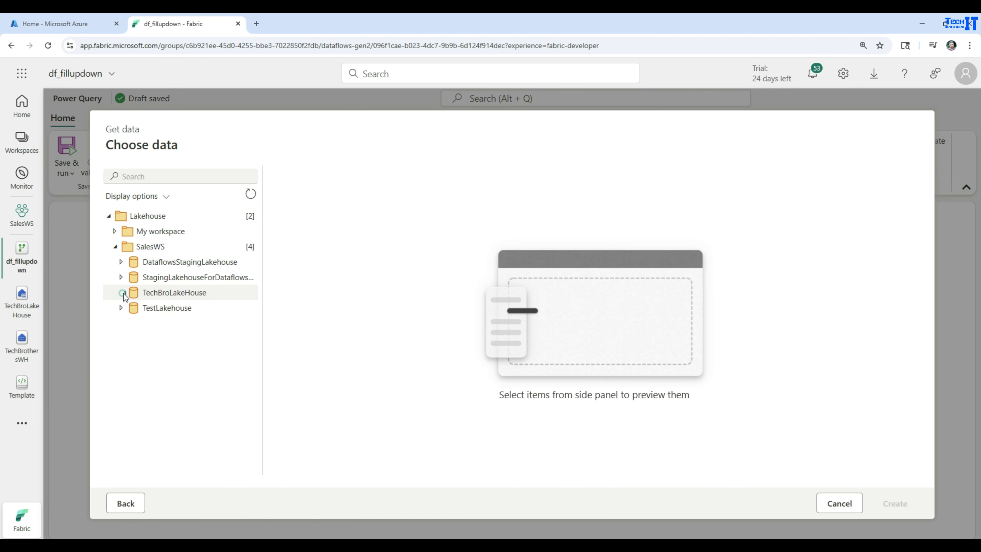
click(128, 308)
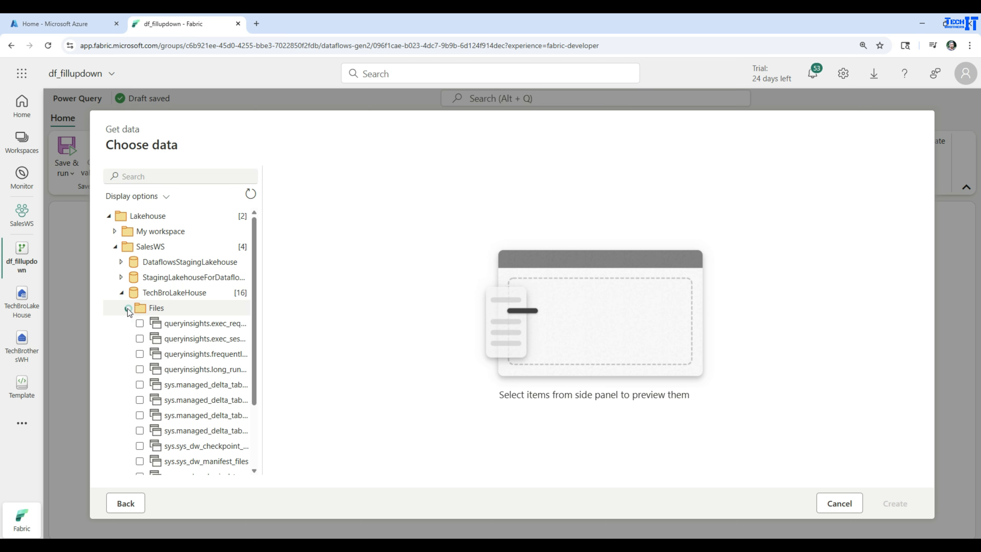
click(135, 339)
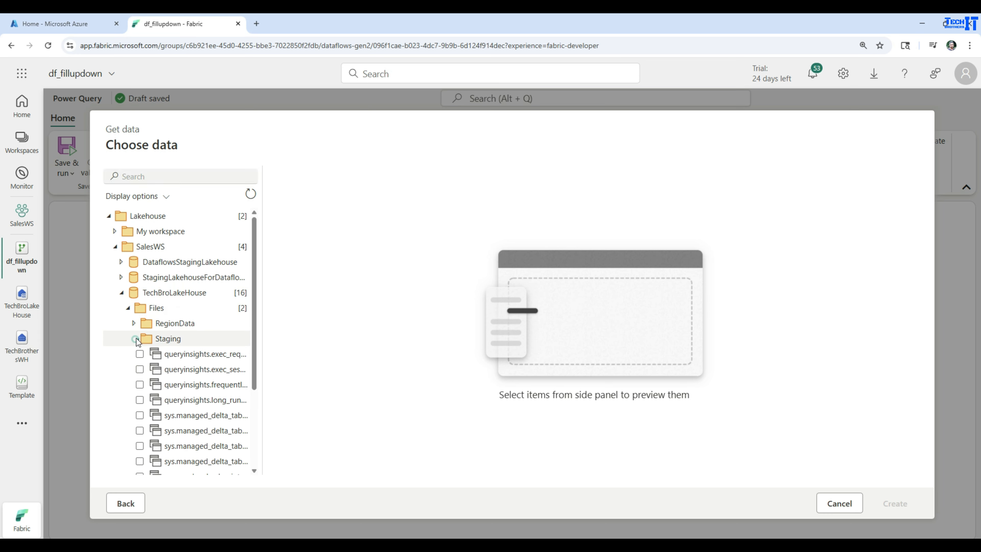
click(192, 369)
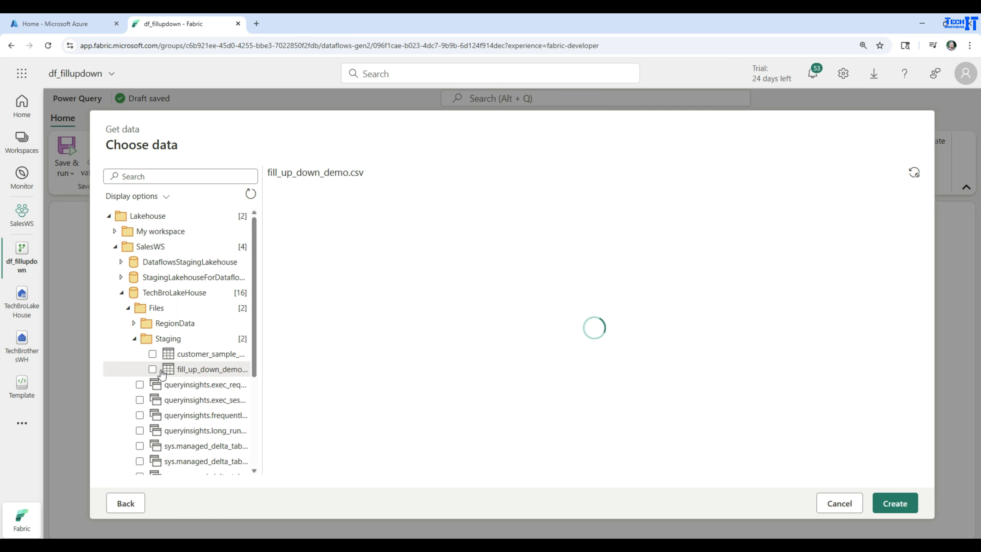
click(154, 369)
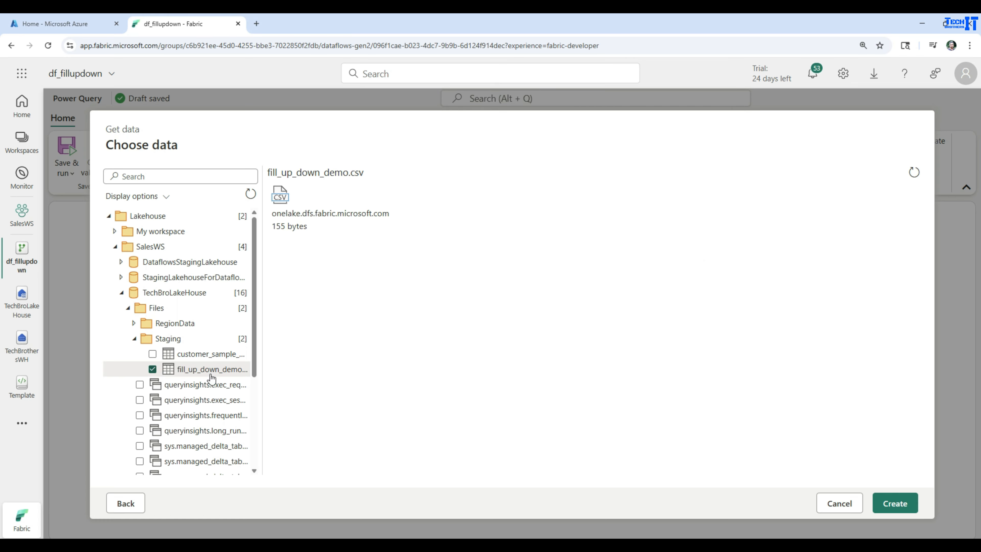
click(888, 506)
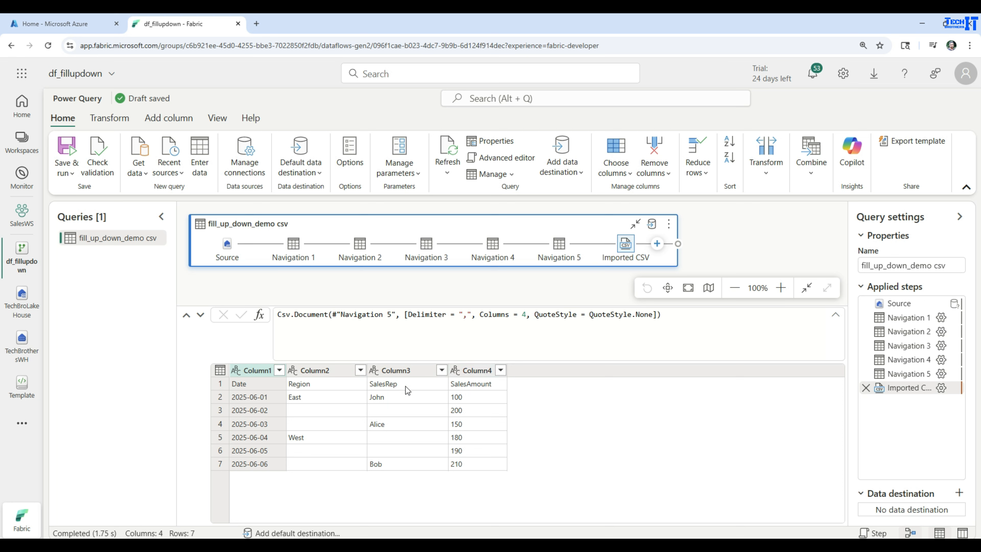
Use the first row of the fill_up_down_demo csv table as its column headers.
click(220, 372)
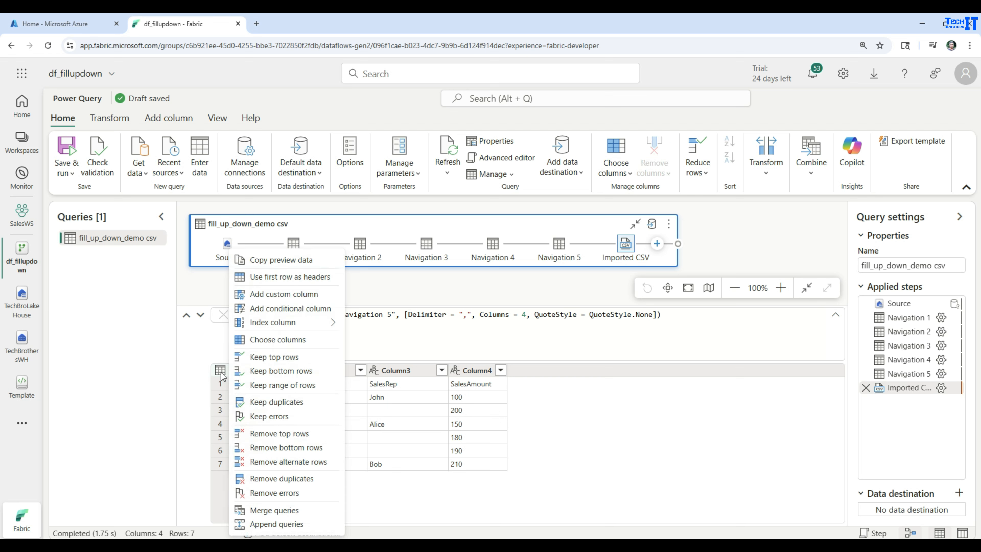
click(265, 279)
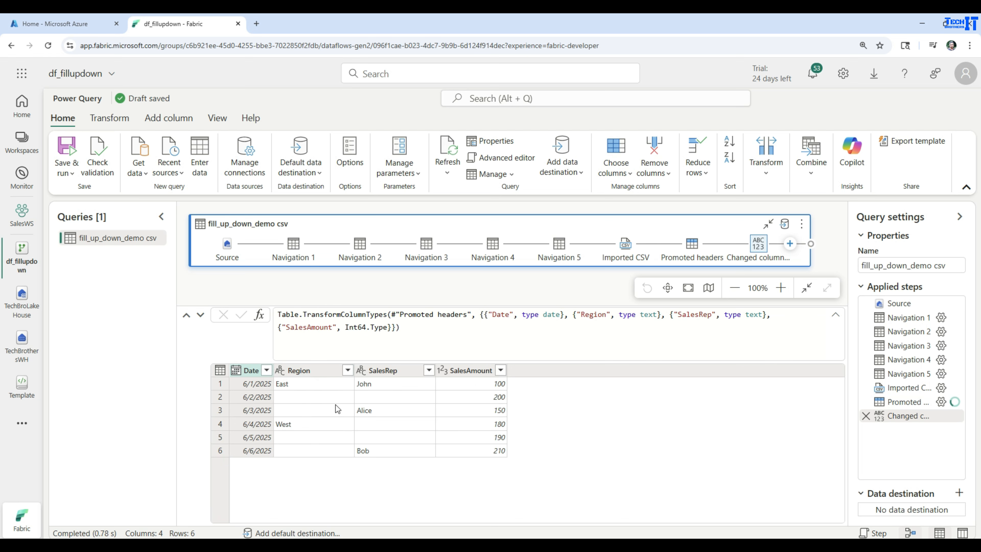
Examine the cells of the Region and SalesRep columns row by row for values and gaps.
click(294, 385)
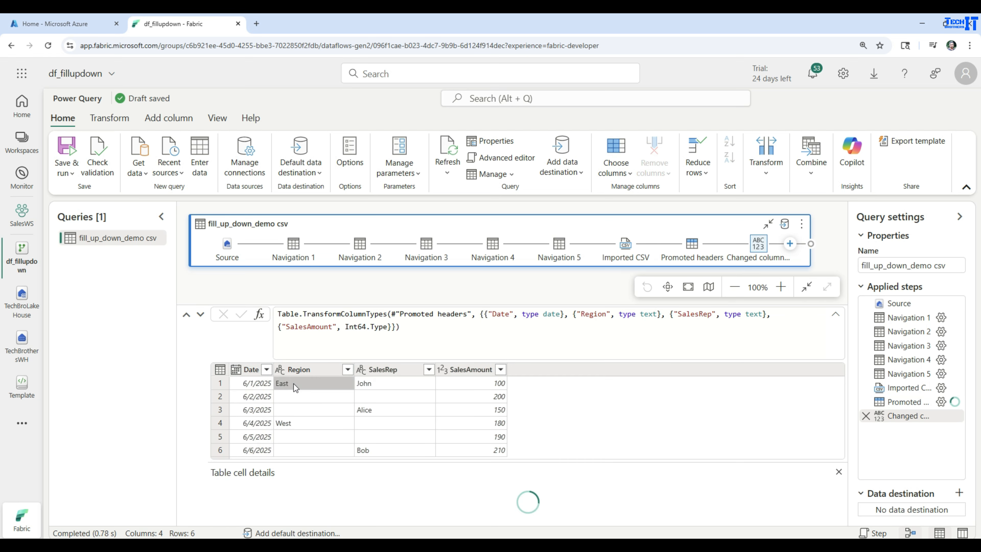
click(294, 398)
click(296, 408)
click(300, 422)
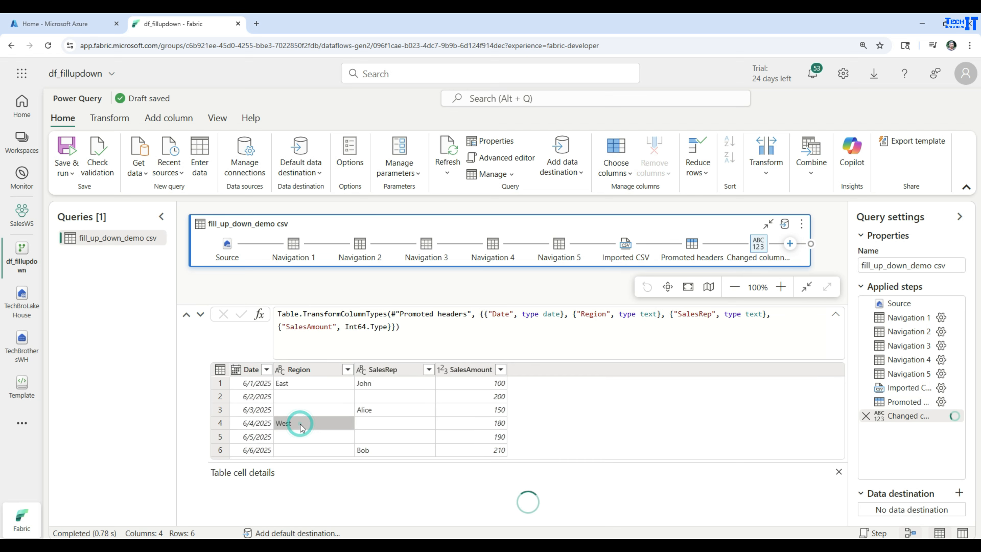
click(310, 394)
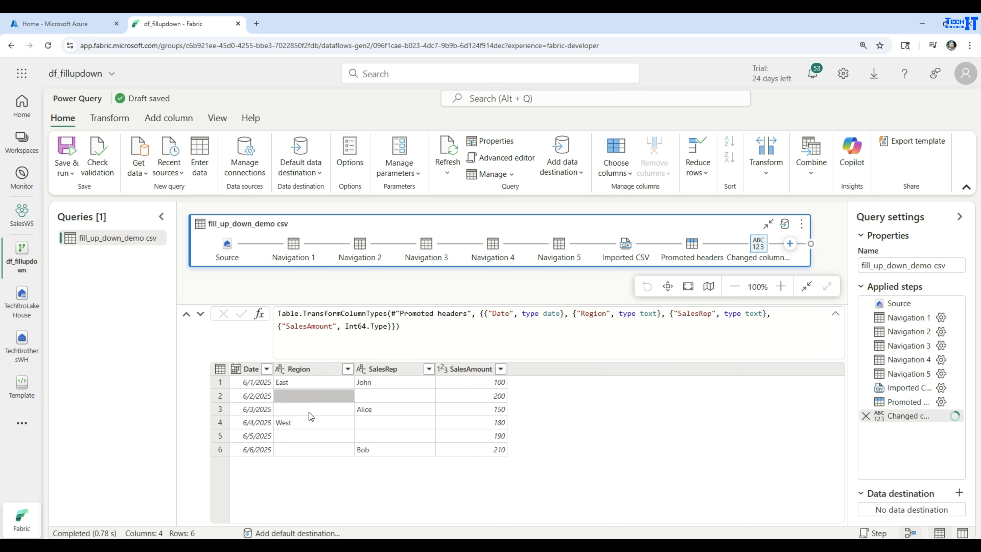
click(297, 394)
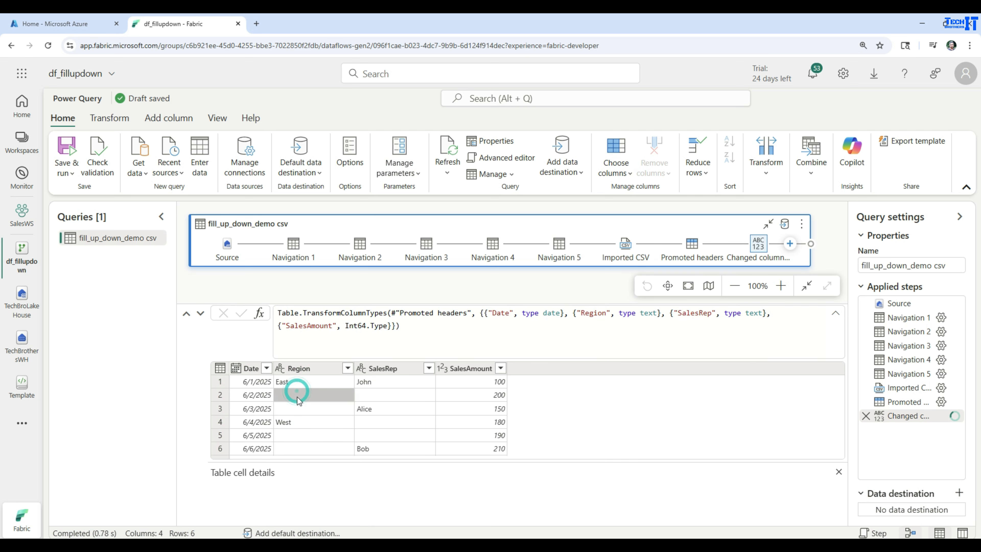
click(298, 433)
click(297, 446)
click(299, 422)
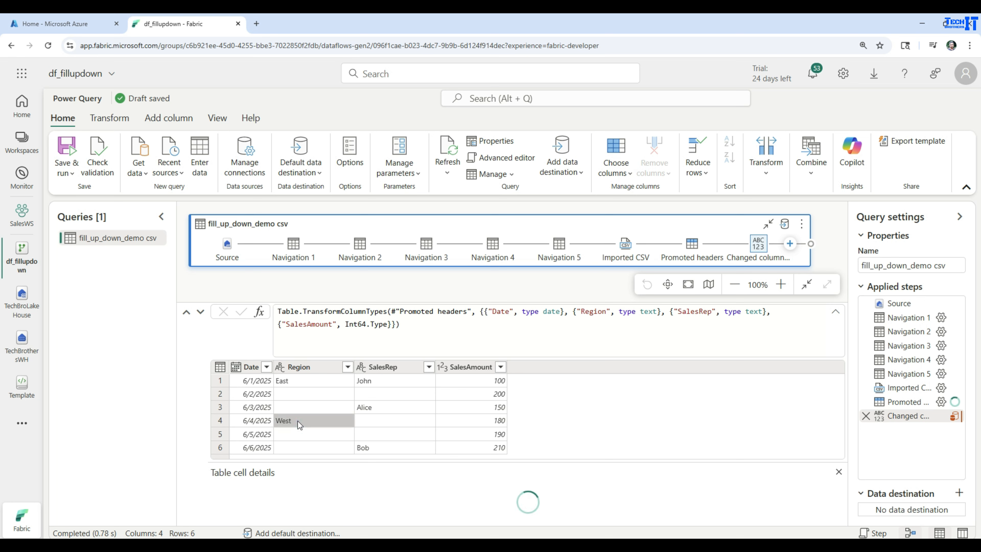
click(311, 438)
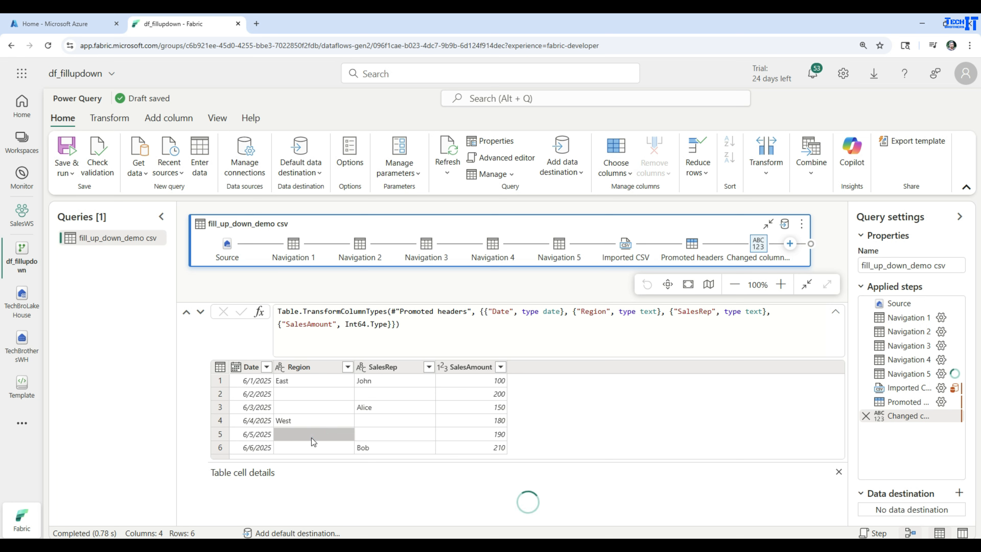
click(312, 446)
click(382, 420)
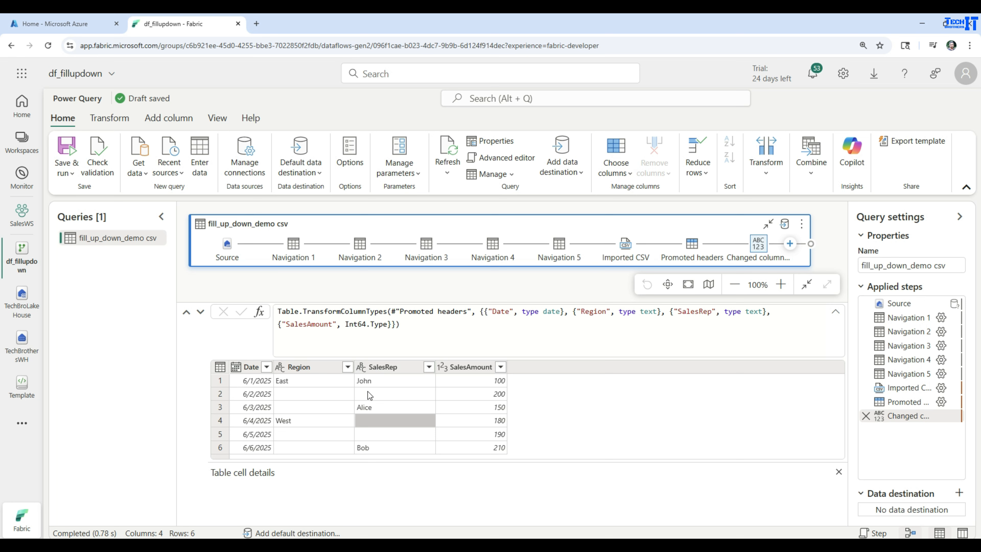
click(367, 391)
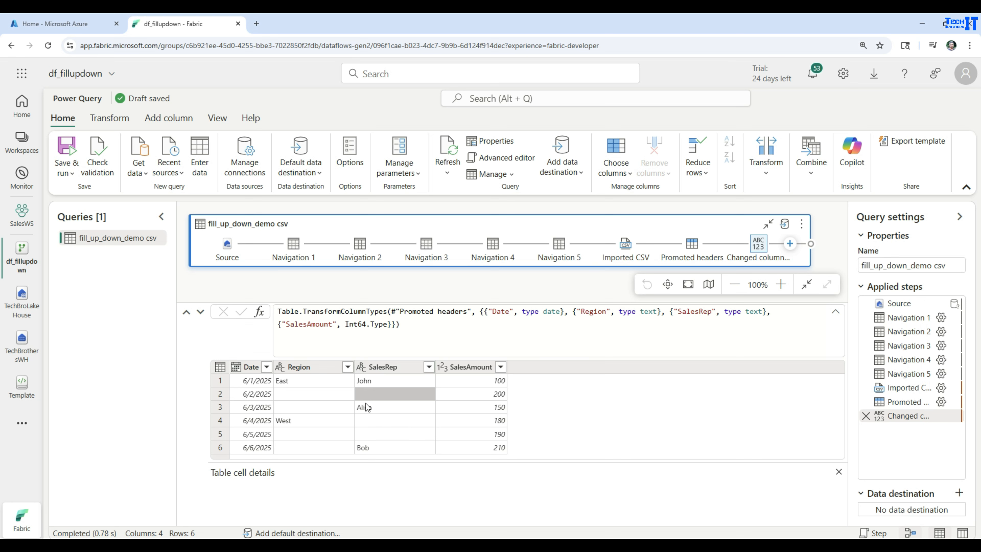
click(369, 381)
click(371, 408)
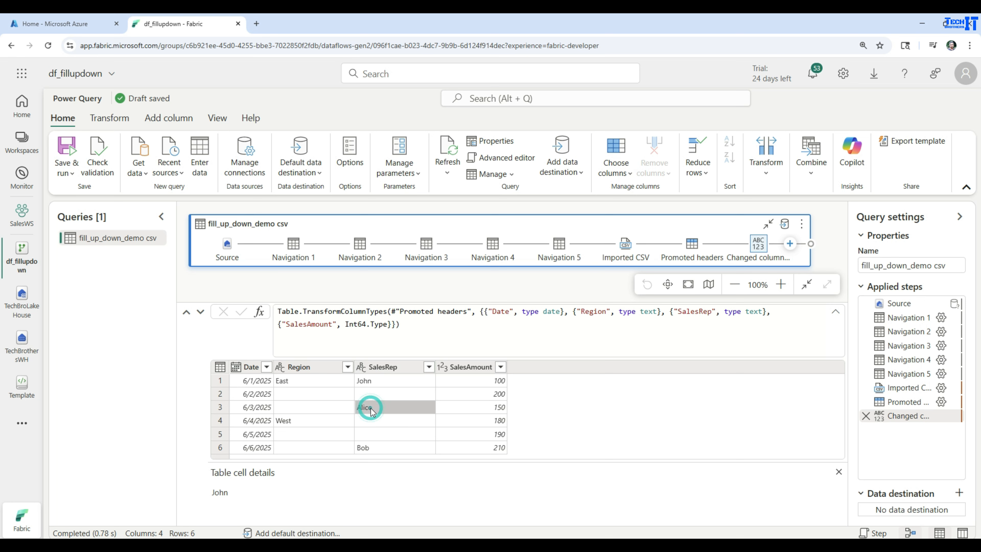
click(369, 392)
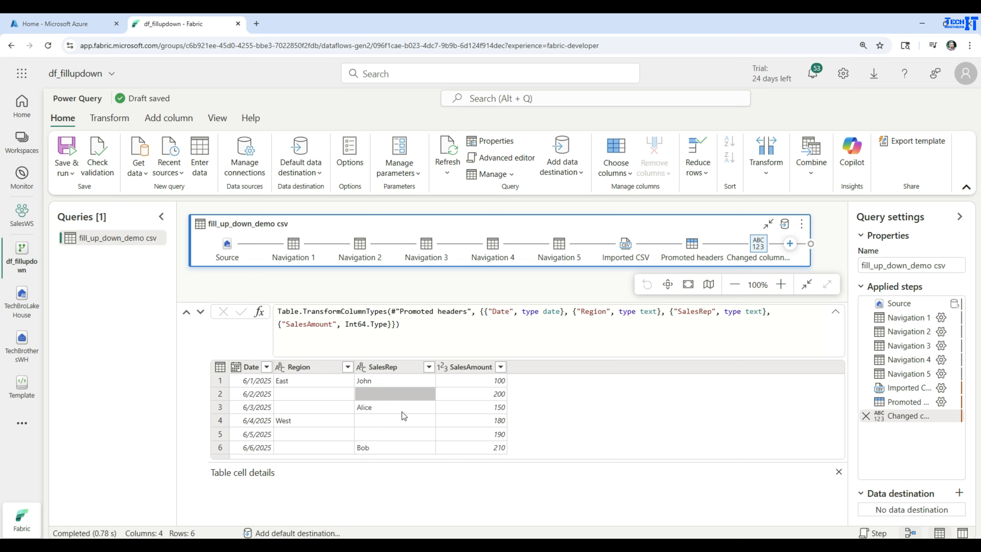
Check the SalesRep cells in rows 4 to 6 for values and gaps.
click(369, 448)
click(369, 433)
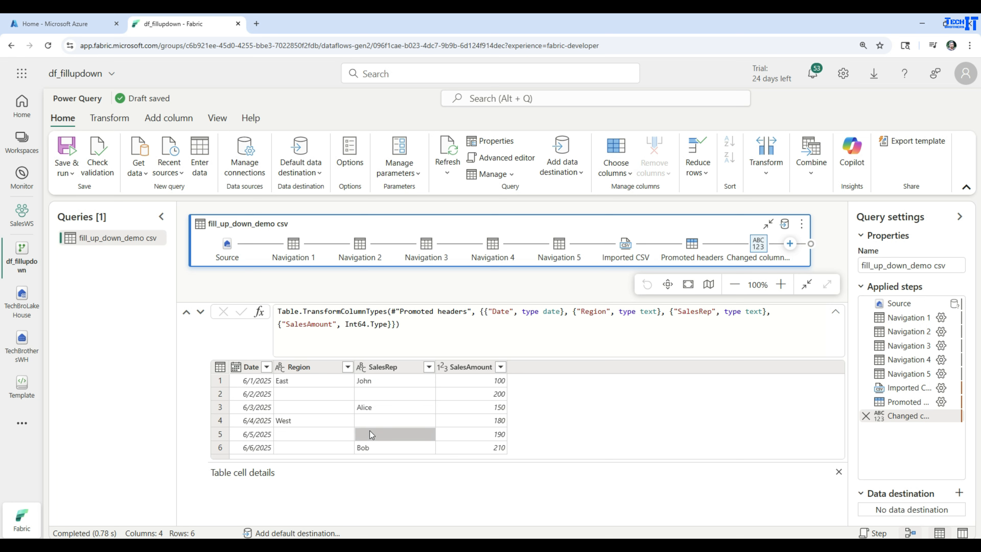
click(369, 419)
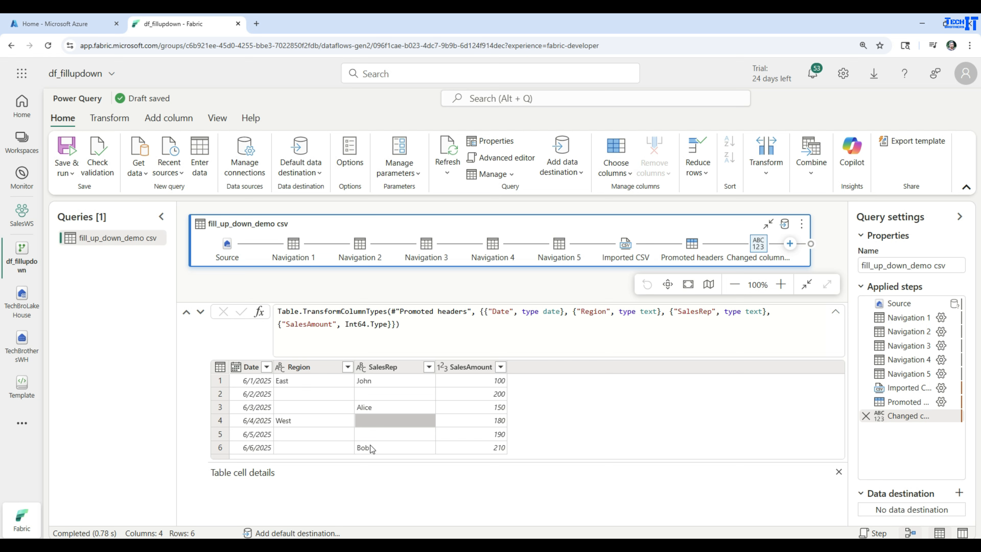
Try to fill the Region column's missing values down.
click(311, 368)
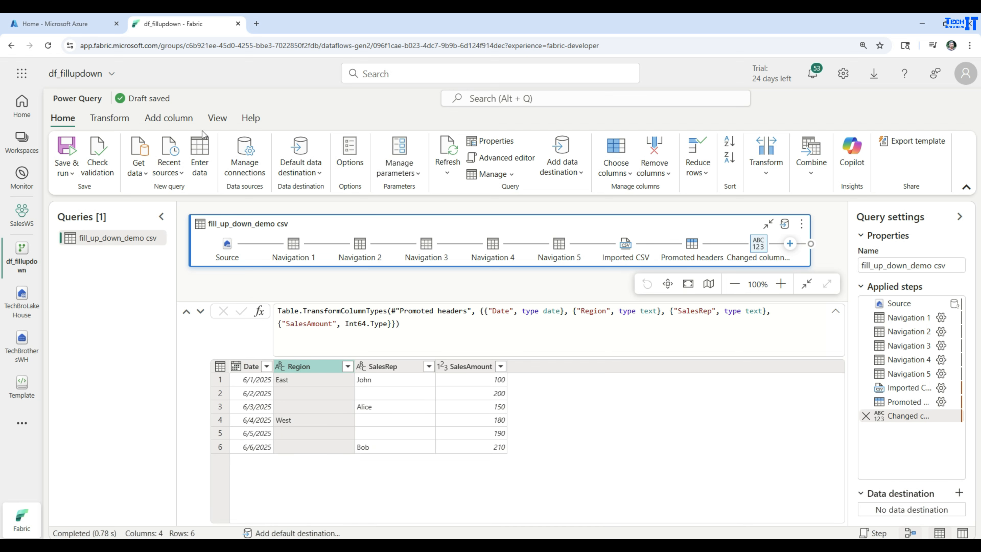
click(116, 122)
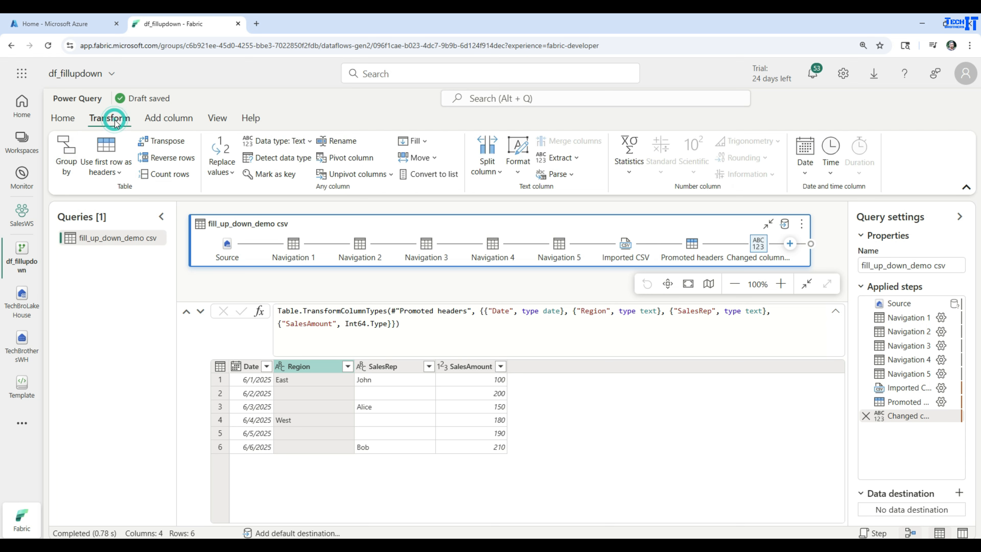
click(423, 145)
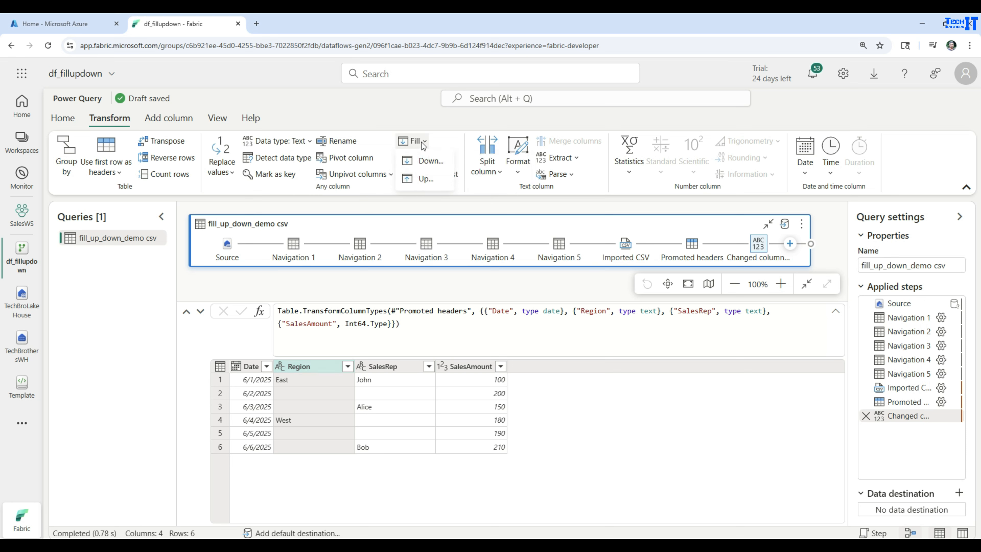
click(426, 161)
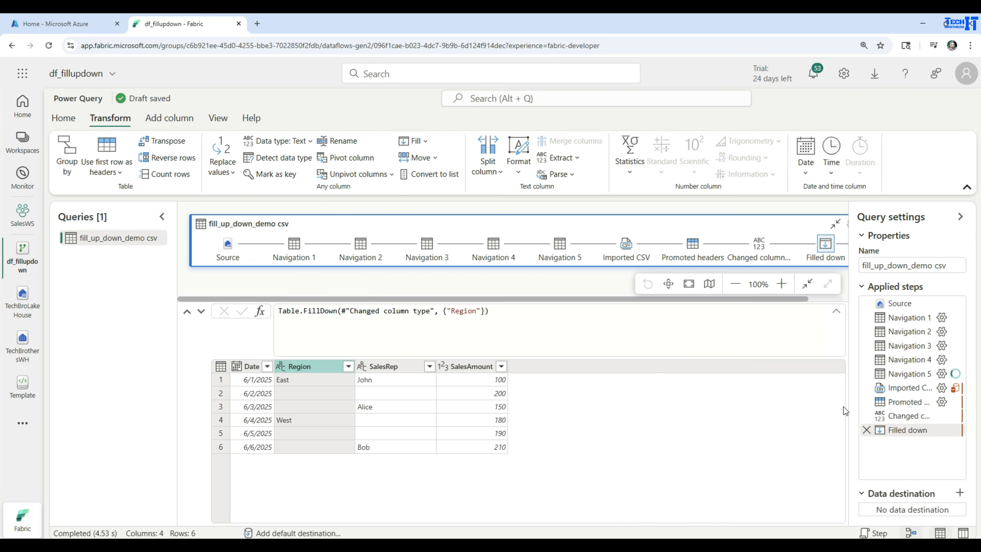
Check the Region cells in rows 2 and 3 after the fill, and delete the Filled down step from the query.
mouse_move(893, 435)
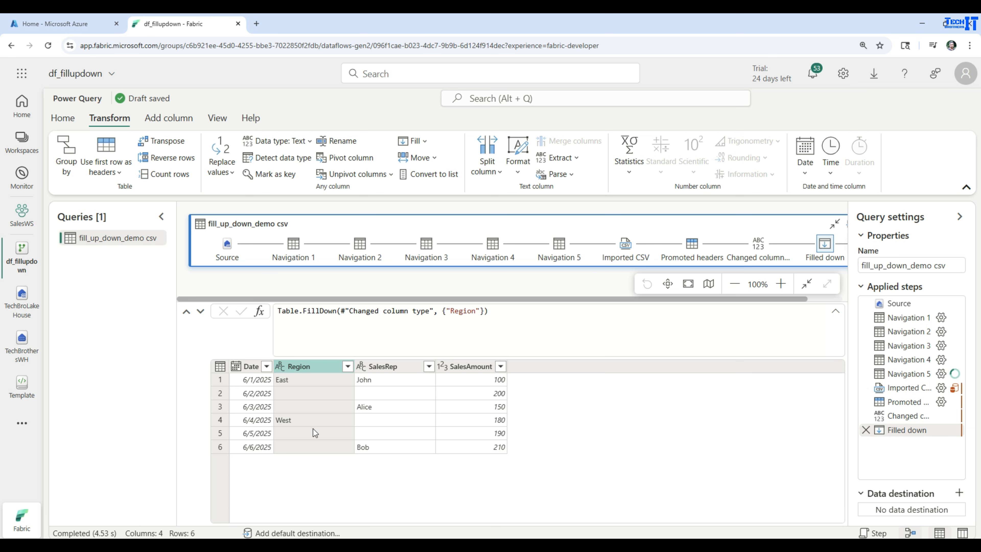
click(295, 396)
click(294, 405)
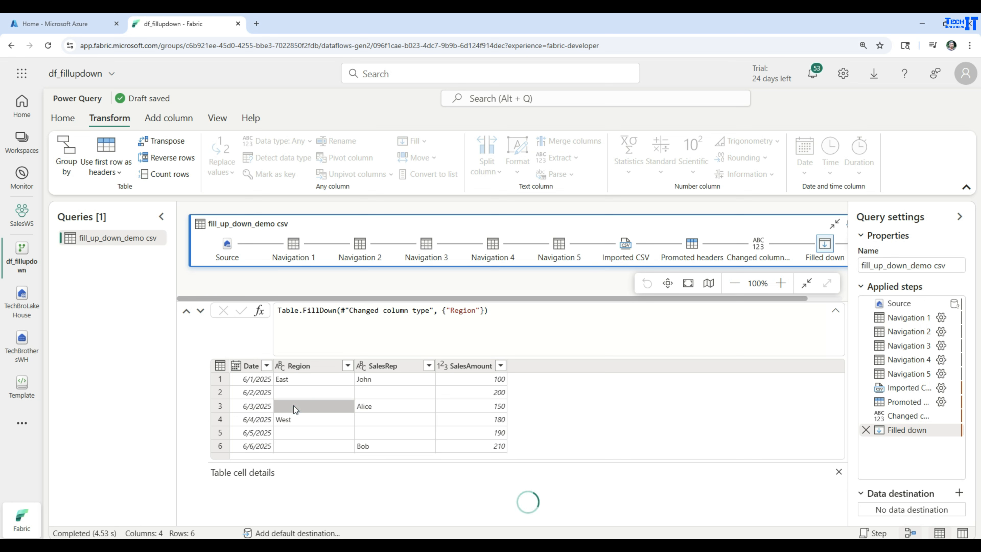
click(292, 394)
click(294, 406)
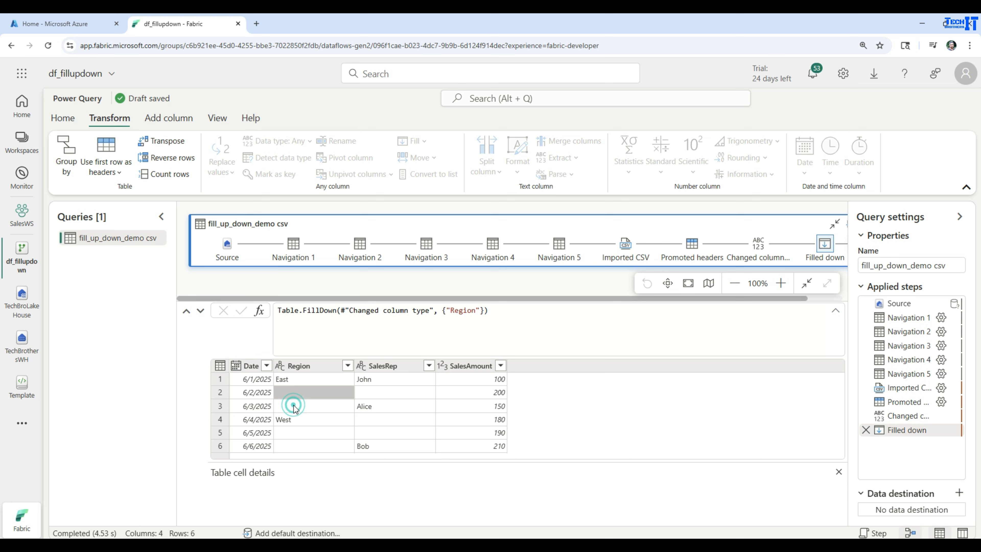
click(298, 394)
click(298, 406)
click(305, 391)
click(864, 430)
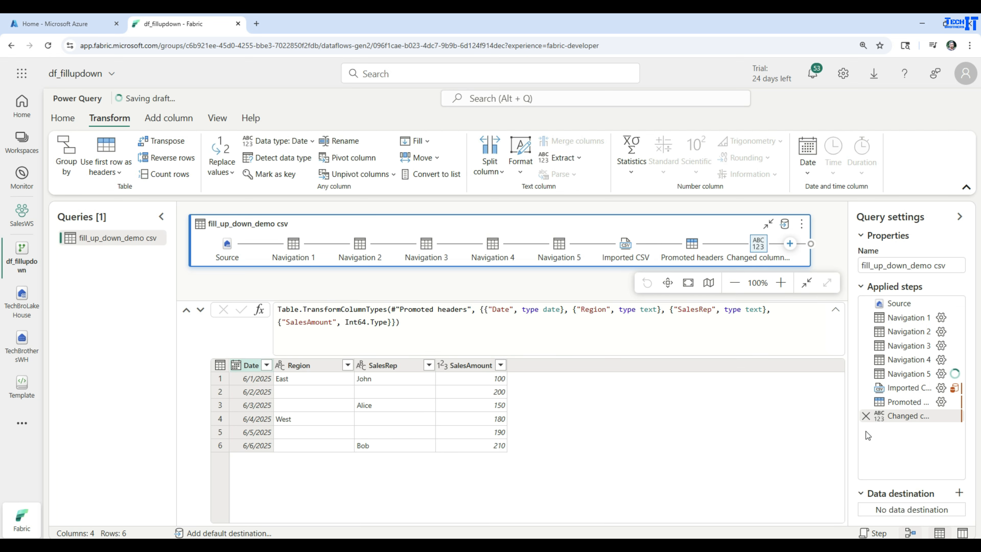
Replace the empty values in the Region column with null.
click(295, 366)
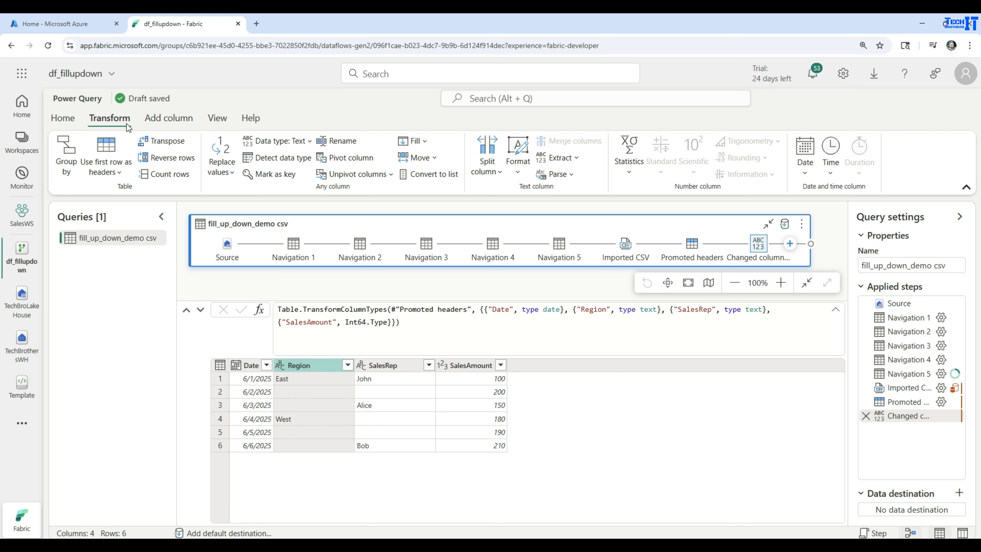
click(226, 170)
click(241, 194)
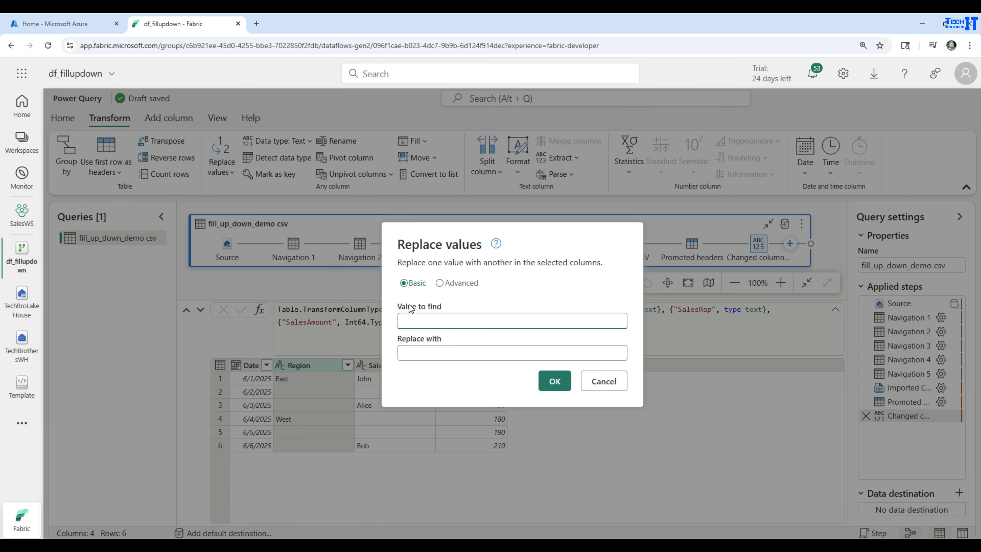
click(426, 353)
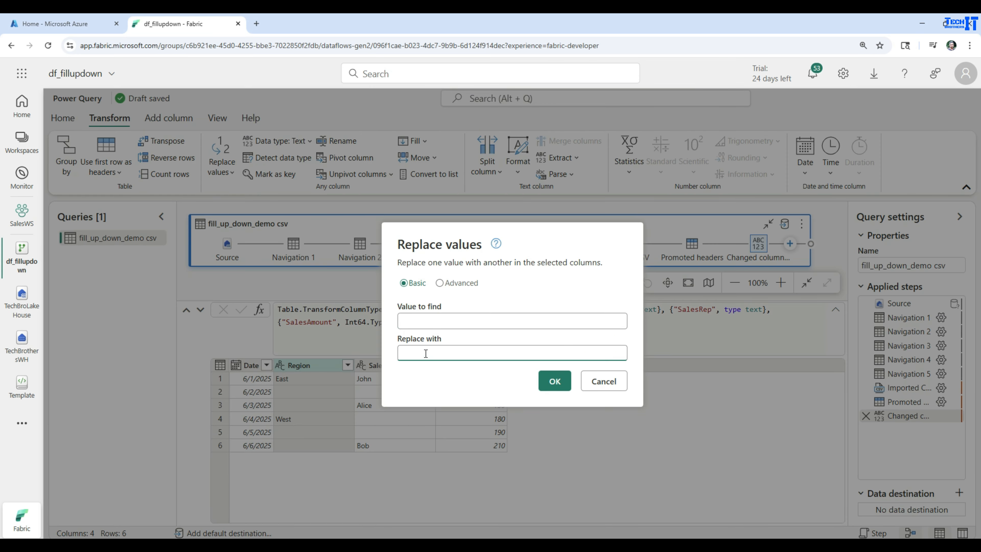
text(null)
click(553, 380)
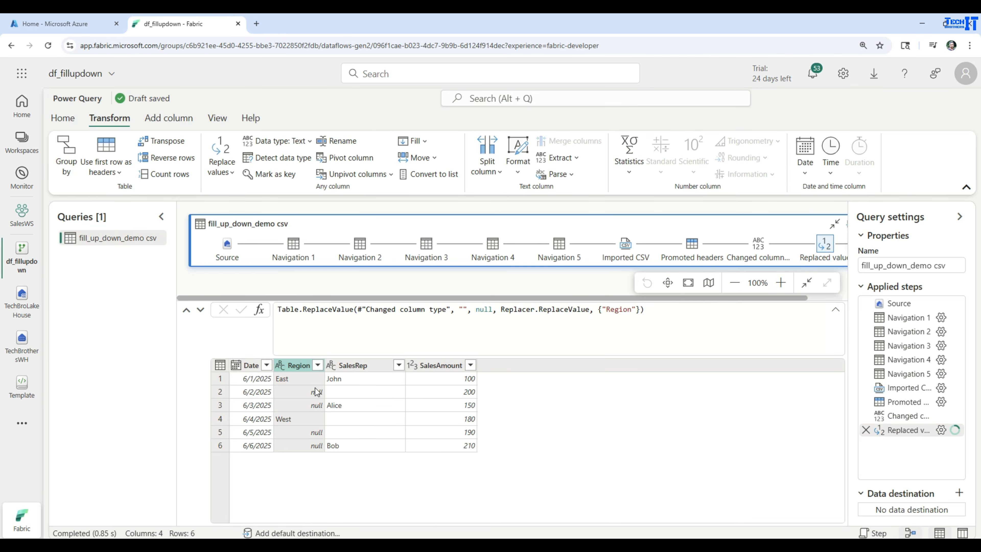
Replace the empty values in the SalesRep column with null.
click(361, 369)
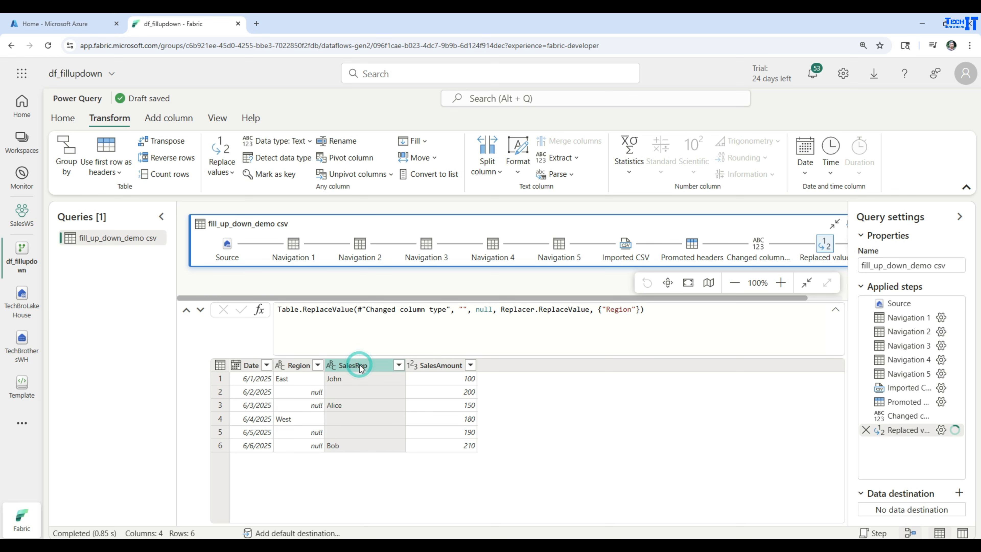
click(222, 172)
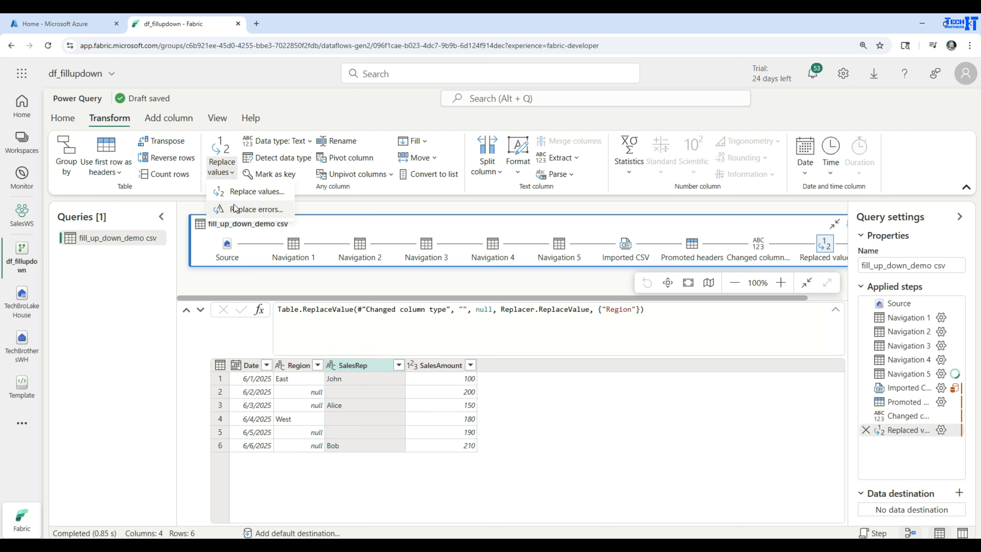
click(237, 195)
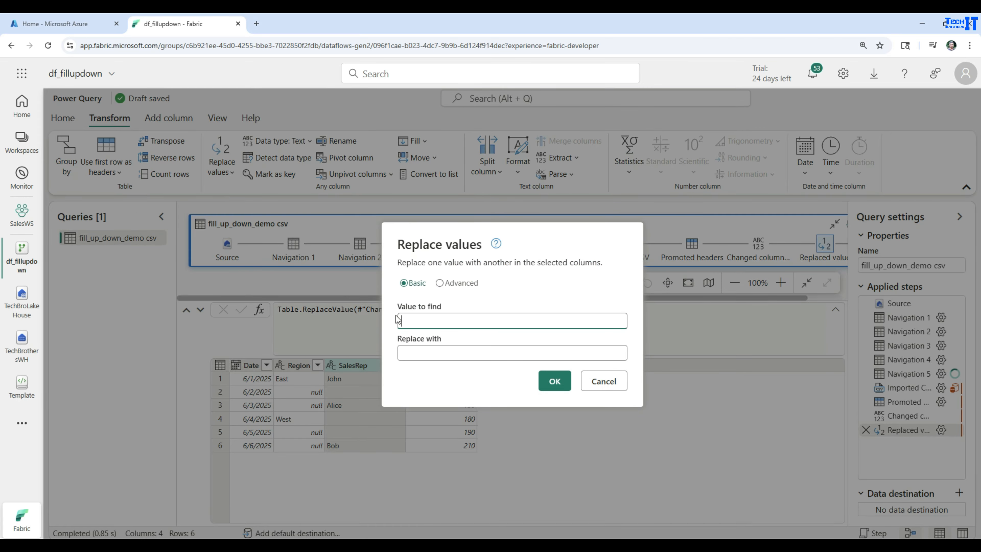
click(436, 354)
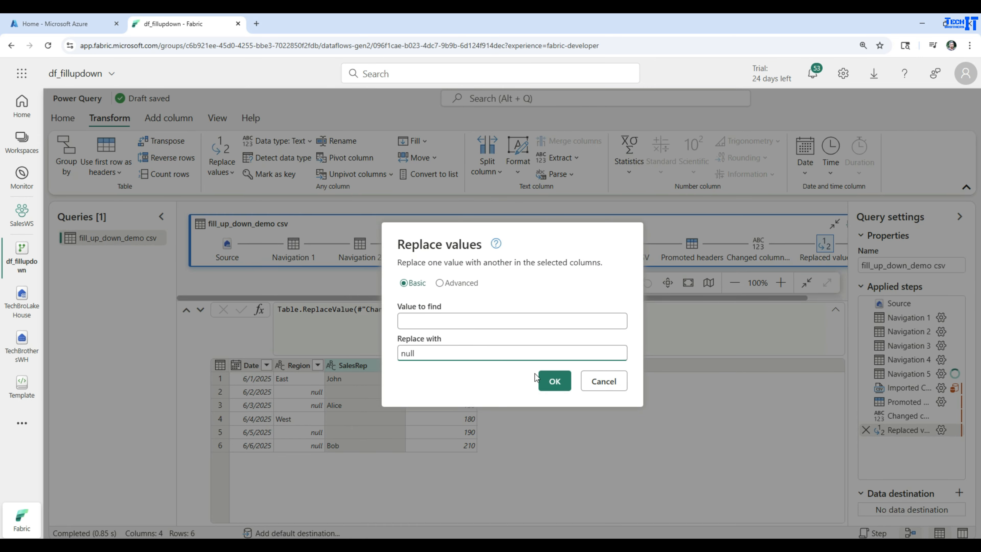
click(554, 381)
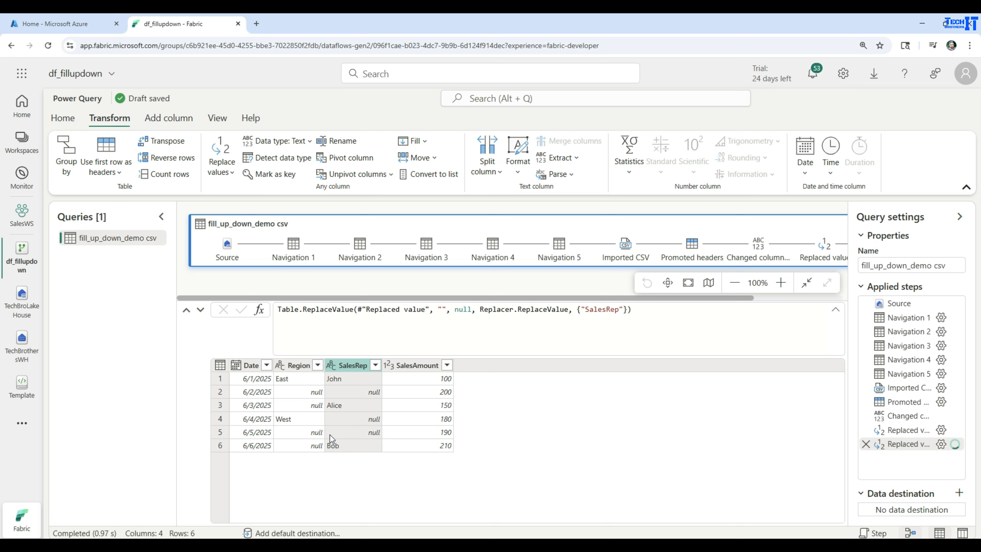
Fill the null values in the Region column down.
click(301, 366)
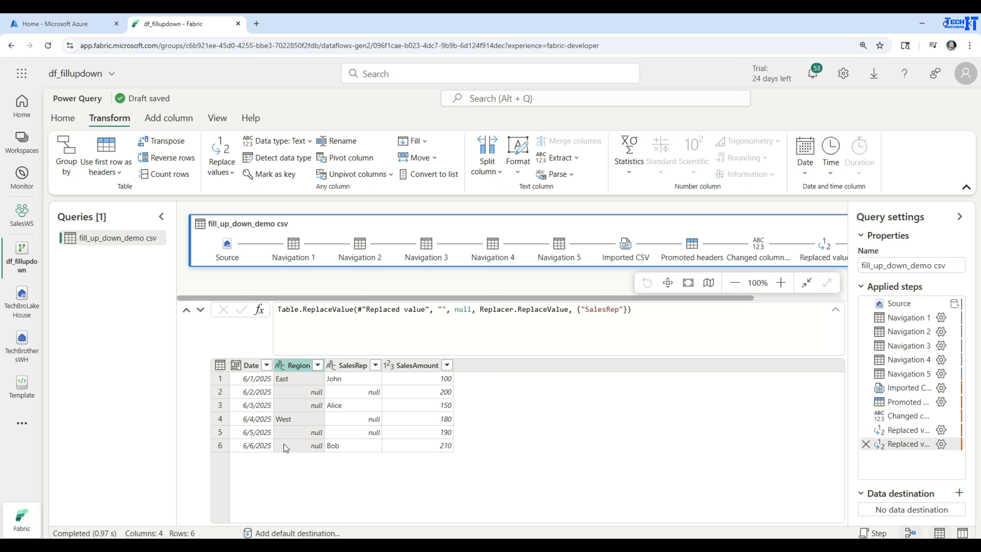
click(421, 142)
click(423, 159)
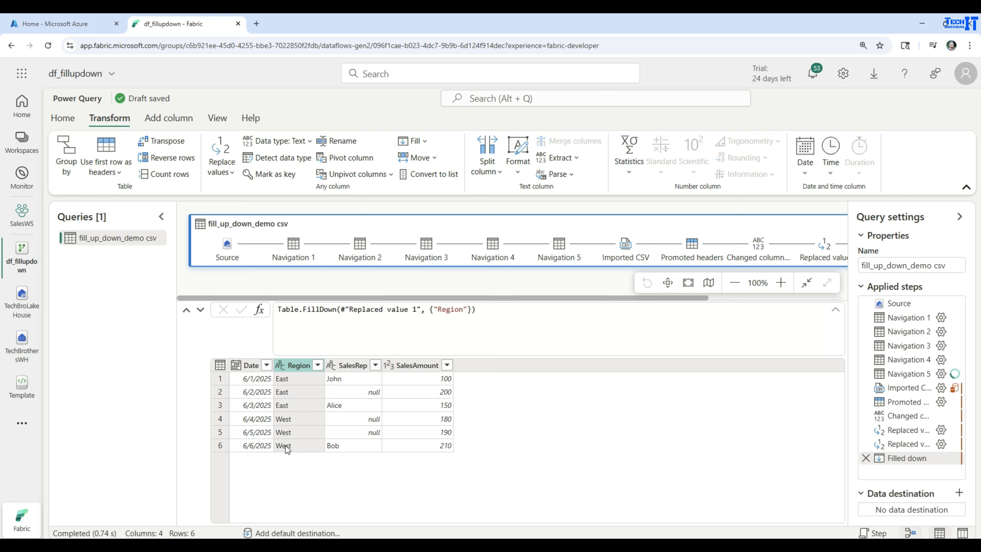
Fill the null values in the SalesRep column up.
click(356, 365)
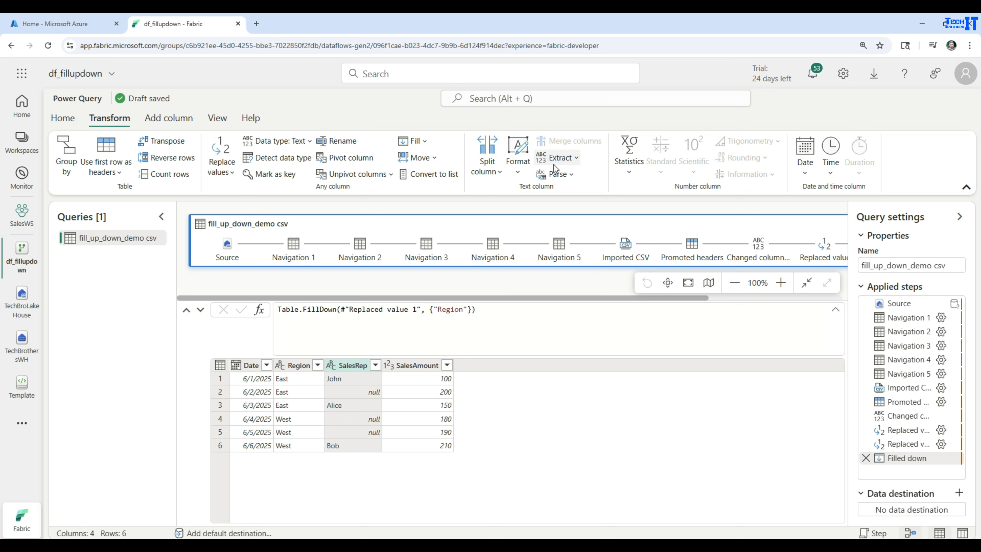
click(425, 143)
click(425, 178)
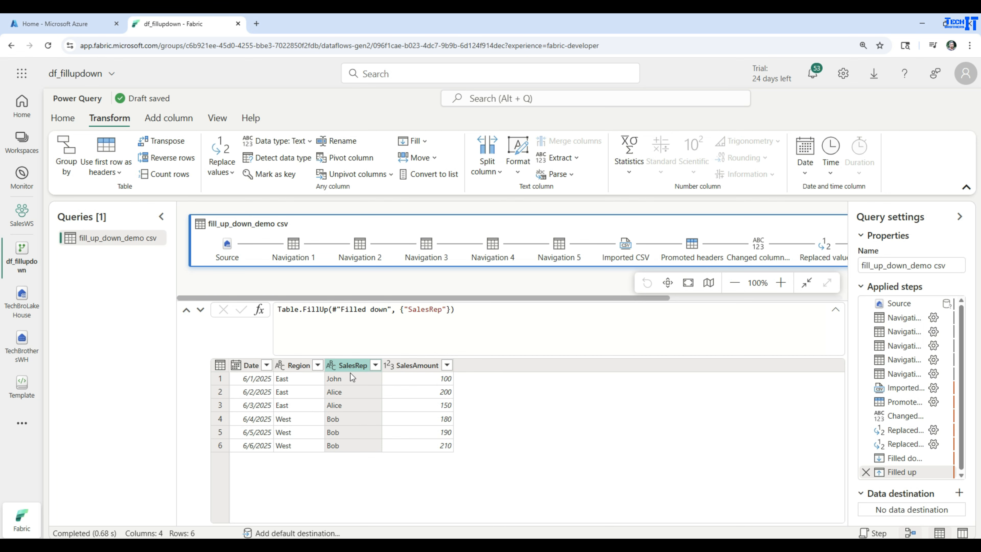
Add a Warehouse data destination to the query using the existing Warehouse techbrothers (none) connection.
click(959, 494)
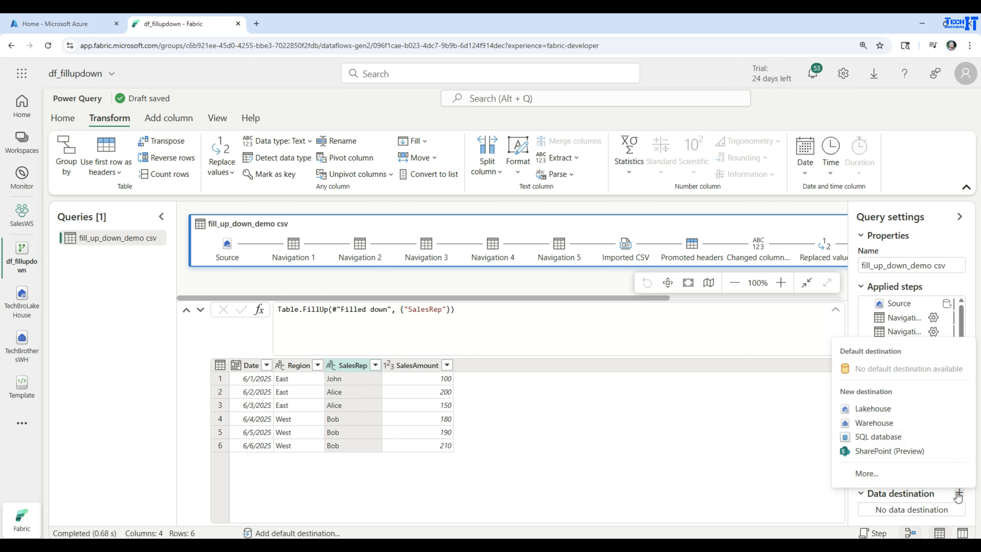
click(887, 425)
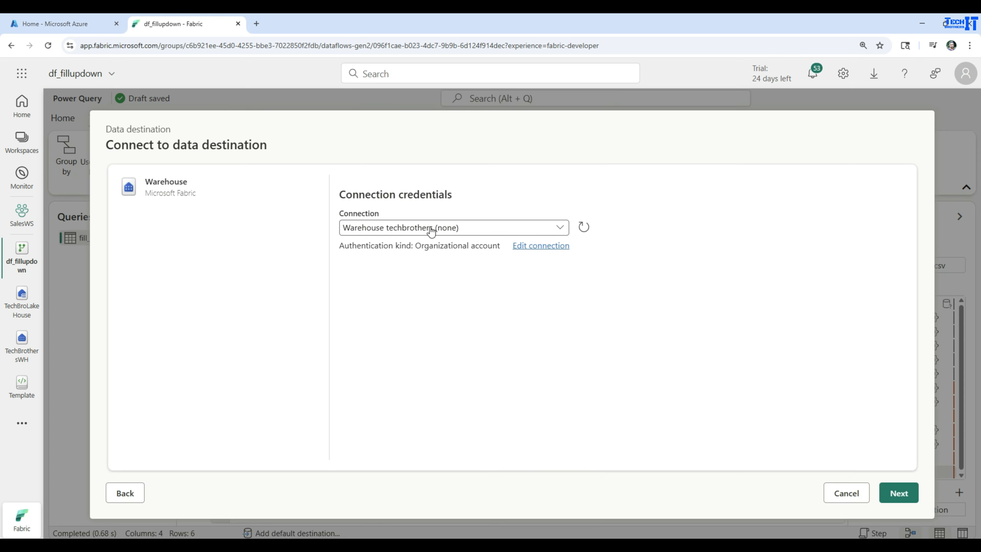
click(432, 229)
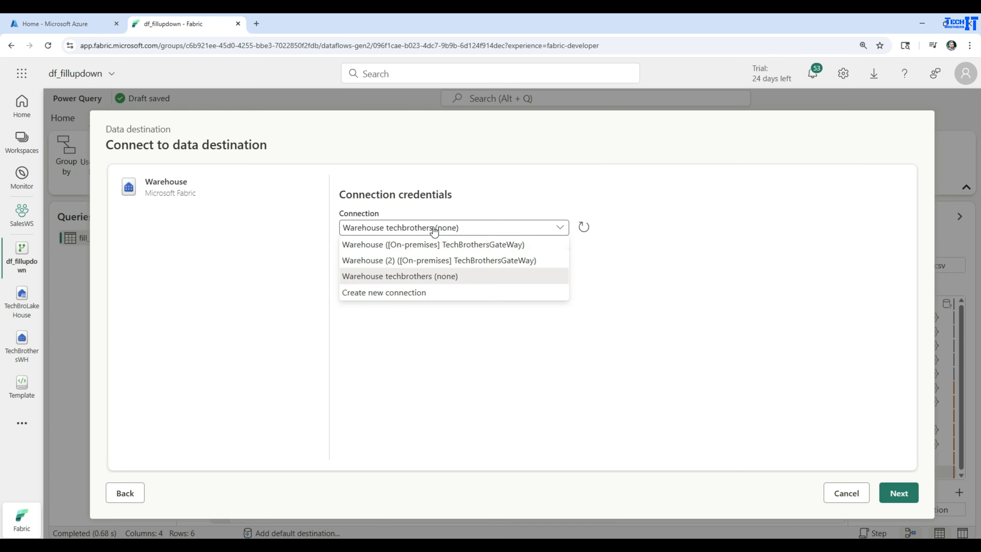
click(391, 293)
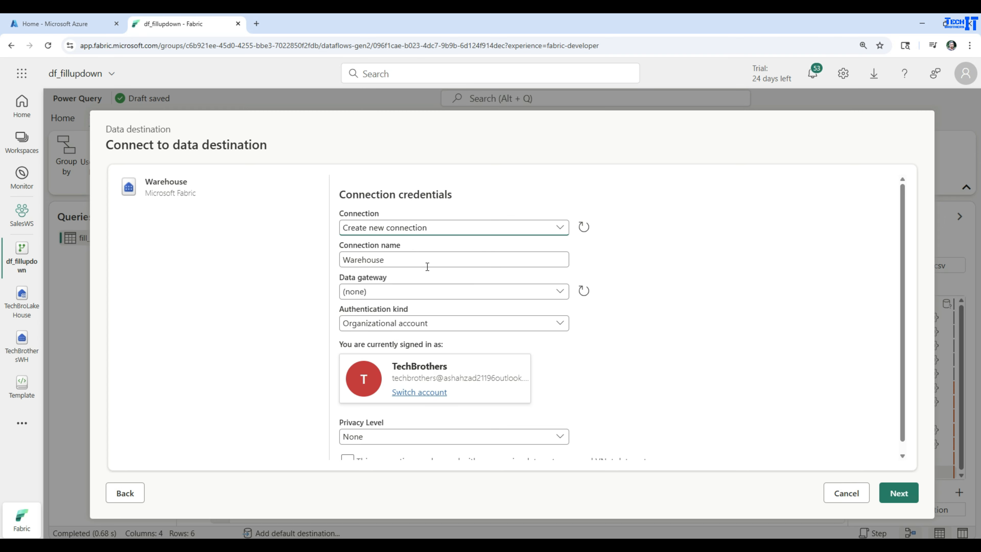
click(432, 232)
click(390, 275)
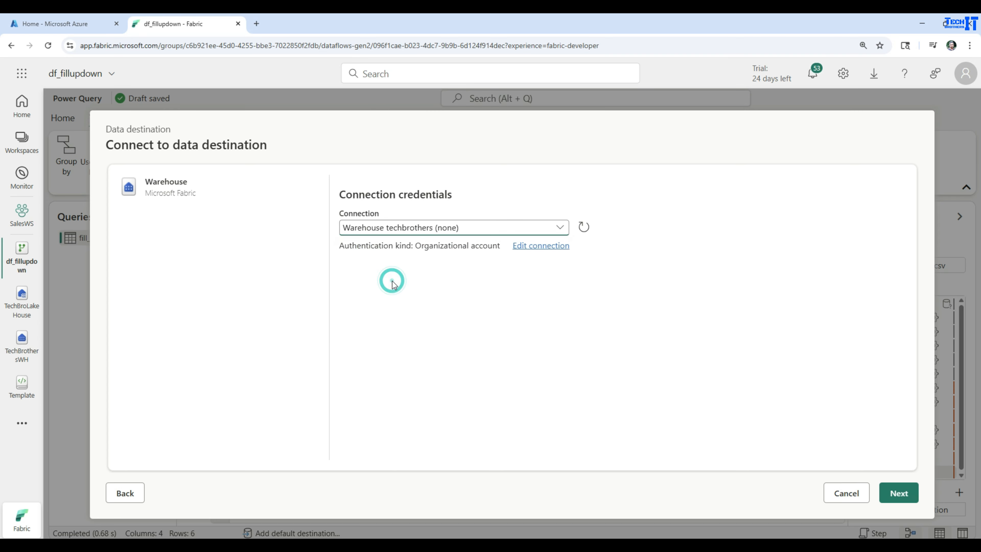
click(897, 492)
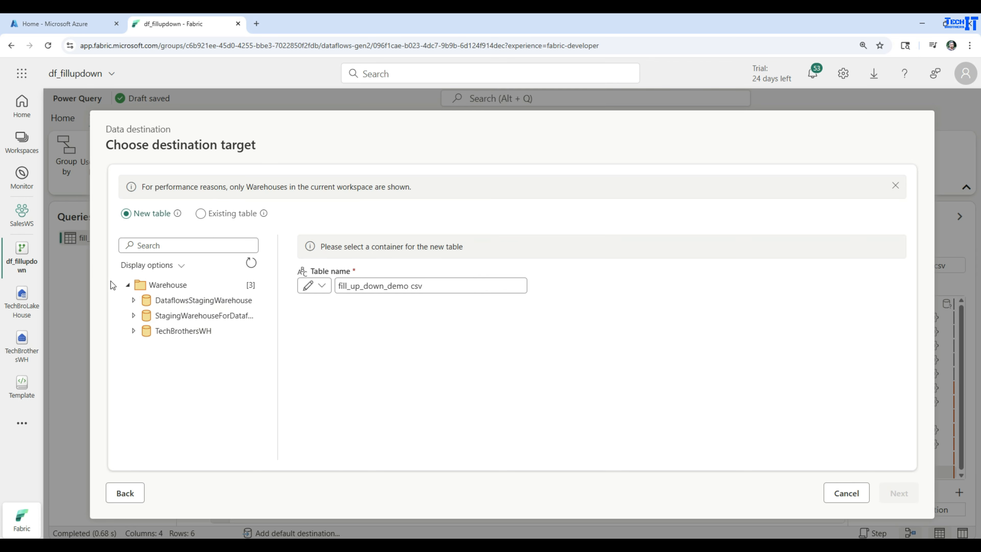
Target a new table in the TechBrothersWH warehouse and name it fill_up_down_demo.
click(134, 331)
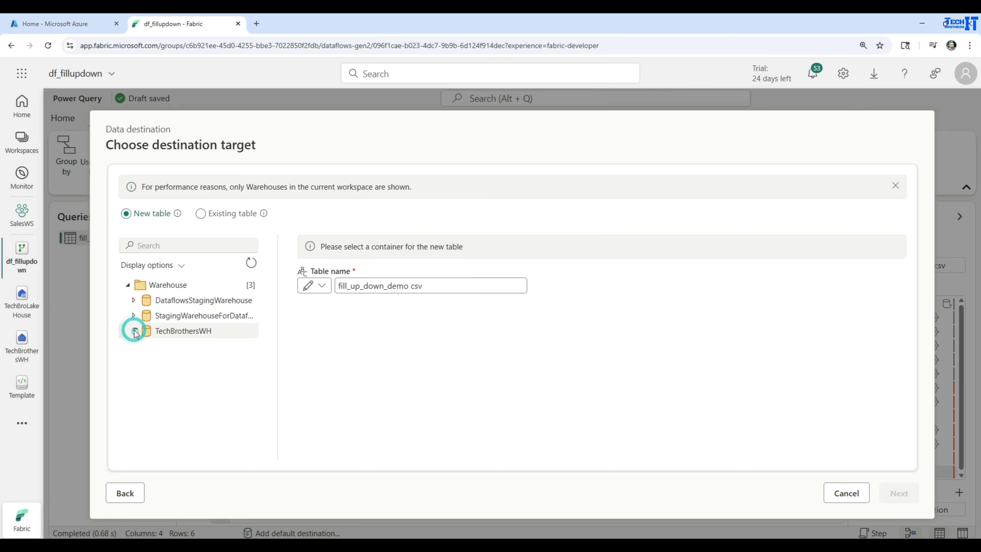
click(182, 331)
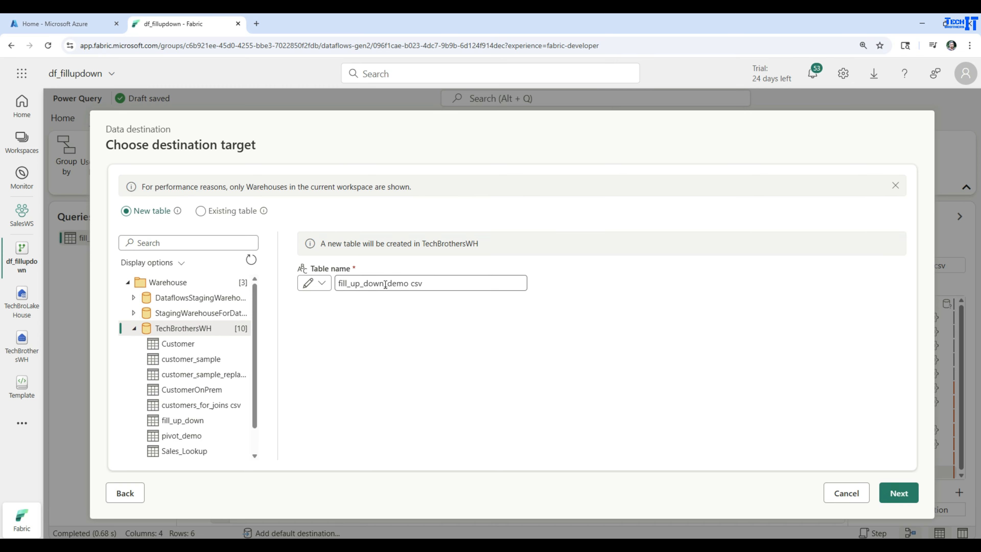
drag(385, 284, 486, 284)
key(BackSpace)
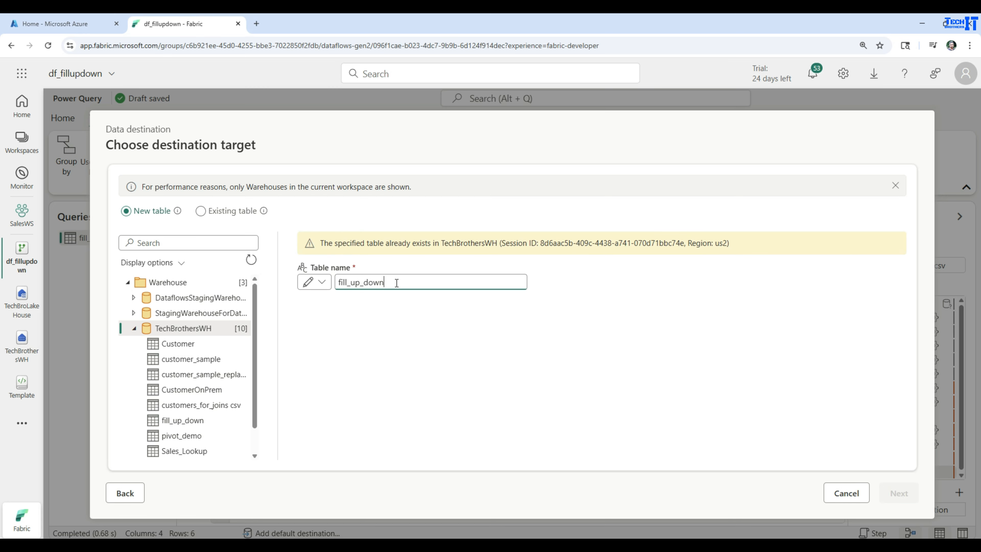
text(1)
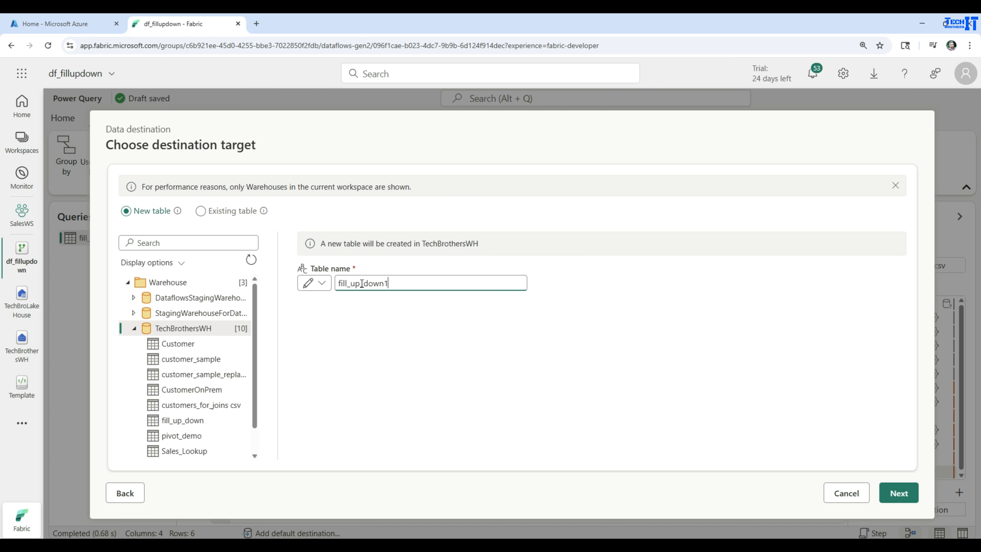
click(424, 275)
key(BackSpace)
text(demo)
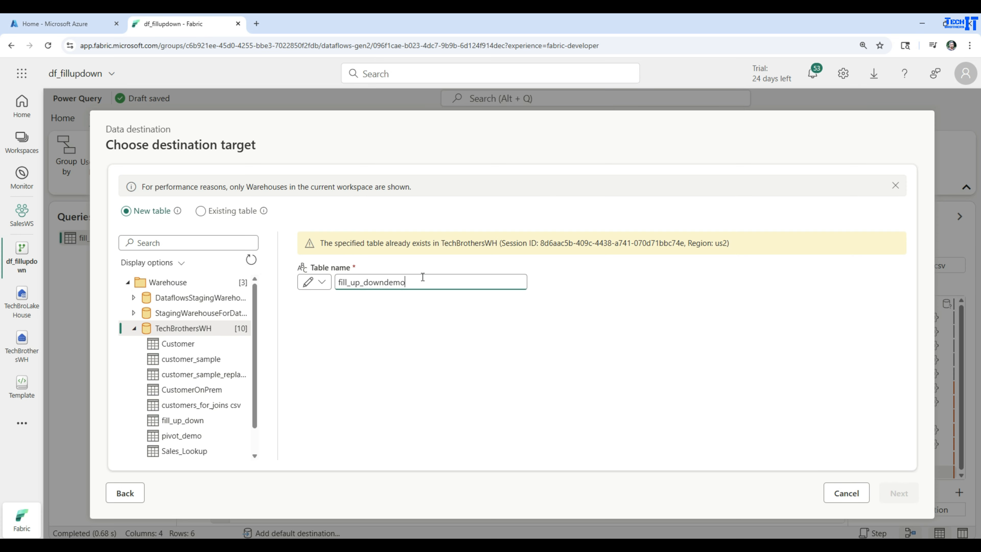
key(BackSpace)
key(BackSpace)
key(BackSpace)
key(BackSpace)
text(_demo)
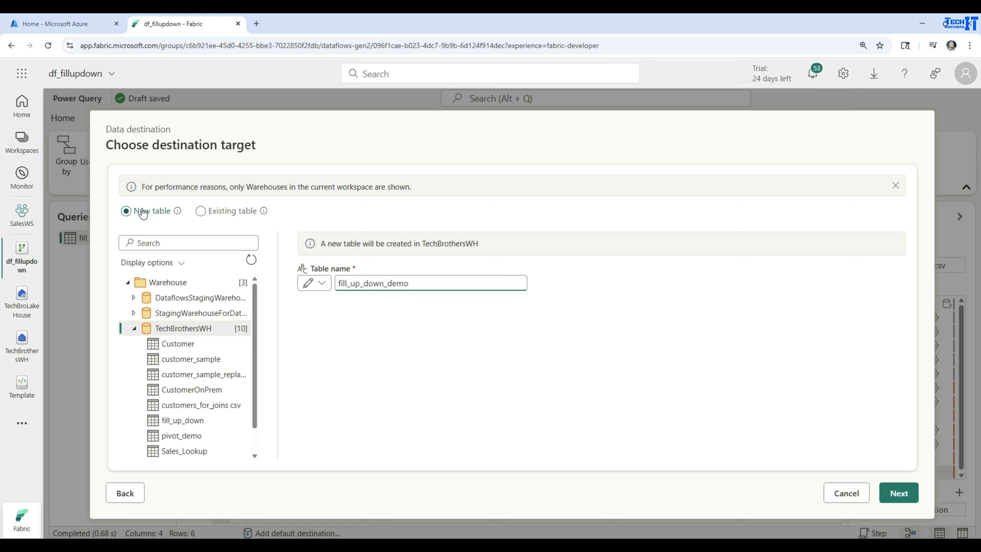
Save the destination settings with the Replace update method and fixed schema, and save and run the dataflow.
click(908, 499)
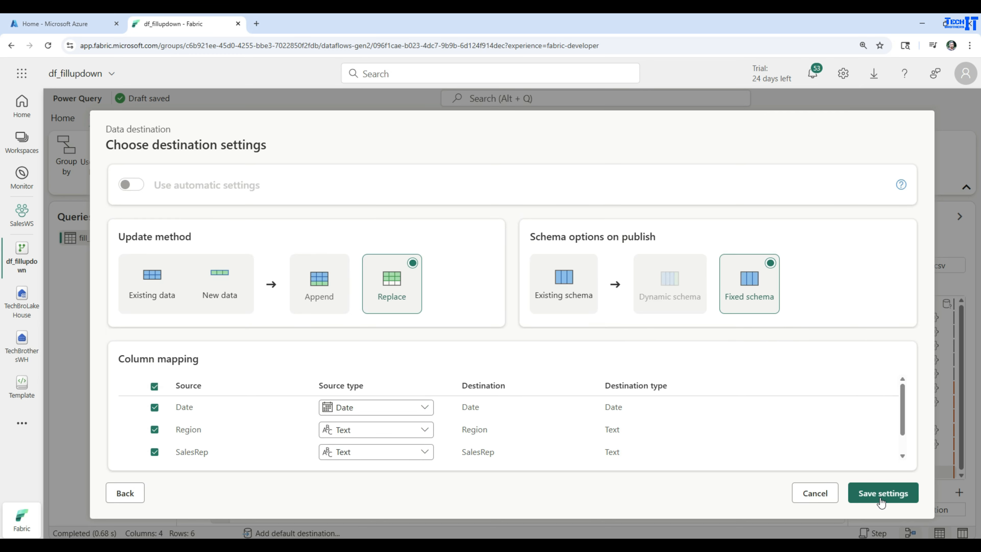
click(879, 495)
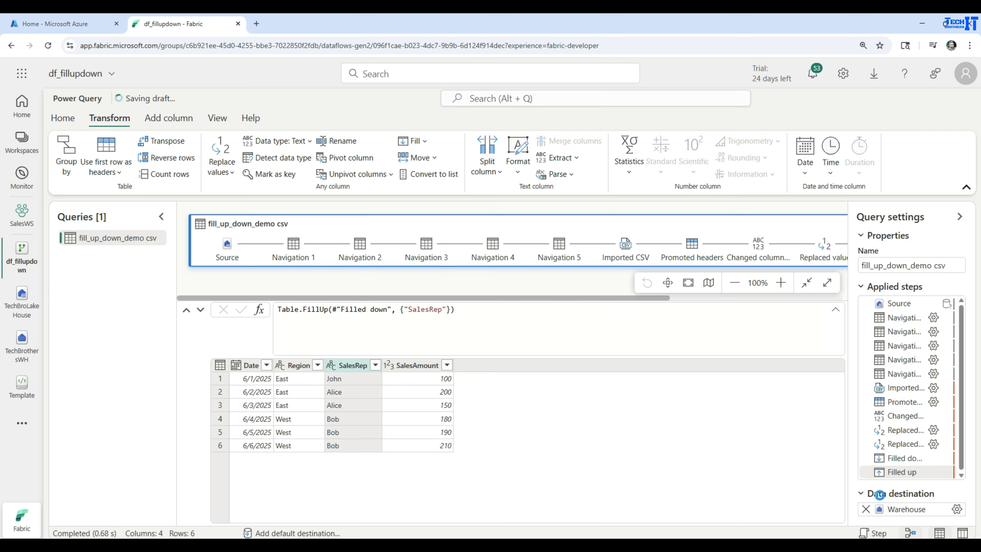
click(69, 117)
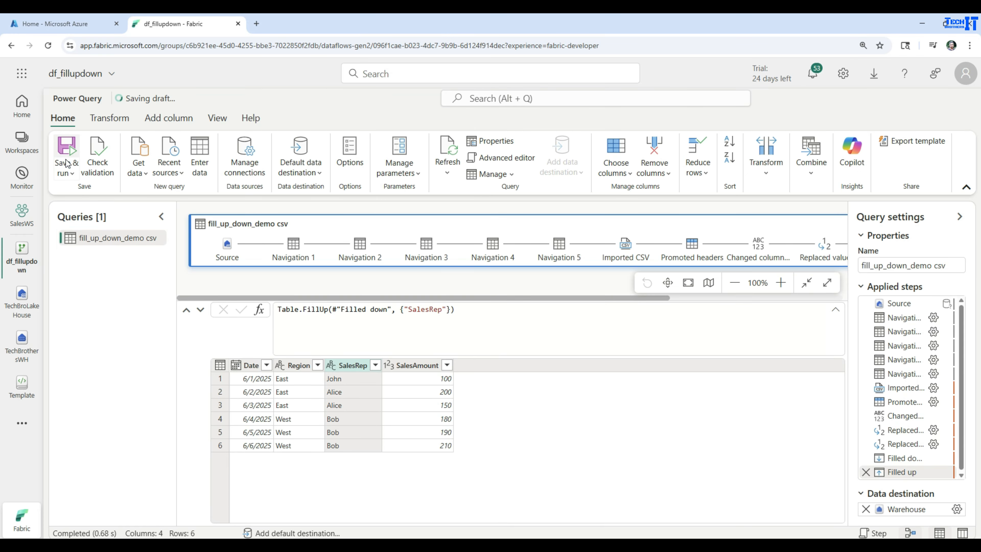
click(71, 172)
click(86, 194)
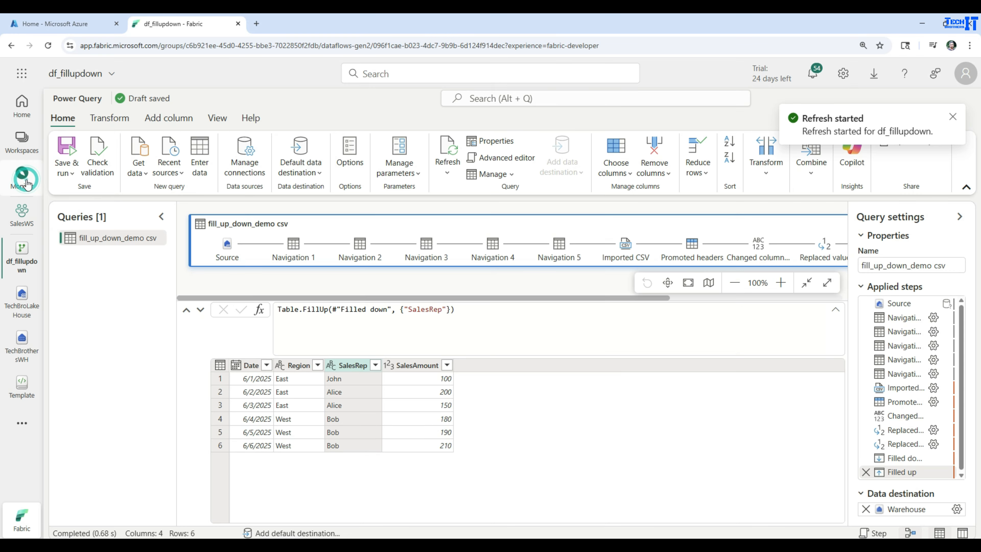
Check the status of the df_fillupdown run in the monitoring hub, refreshing the activity list.
click(22, 175)
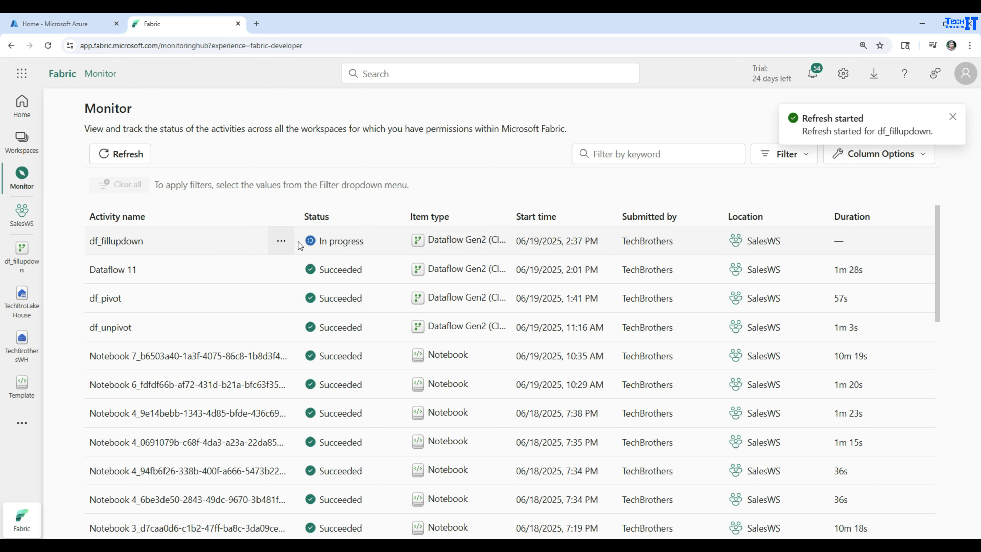
click(128, 156)
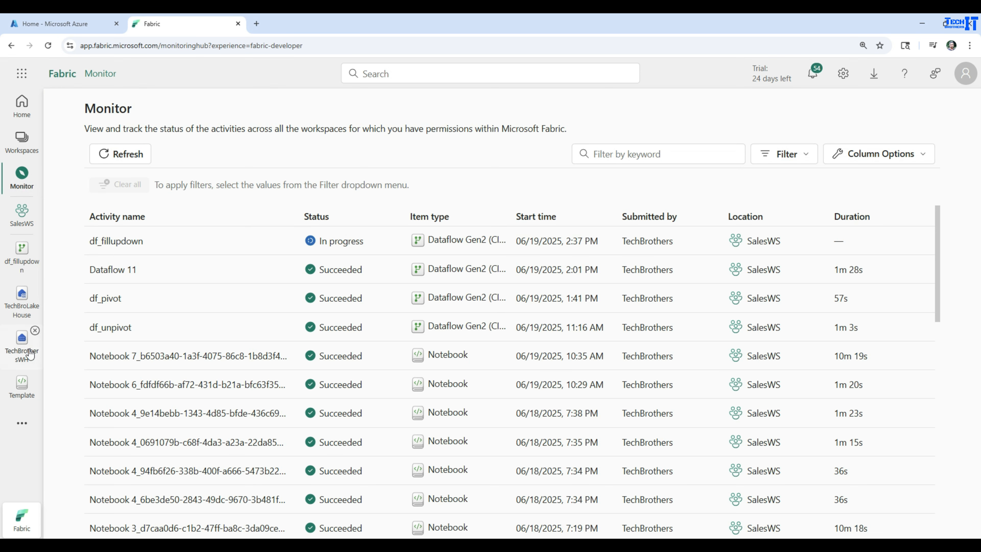
click(22, 342)
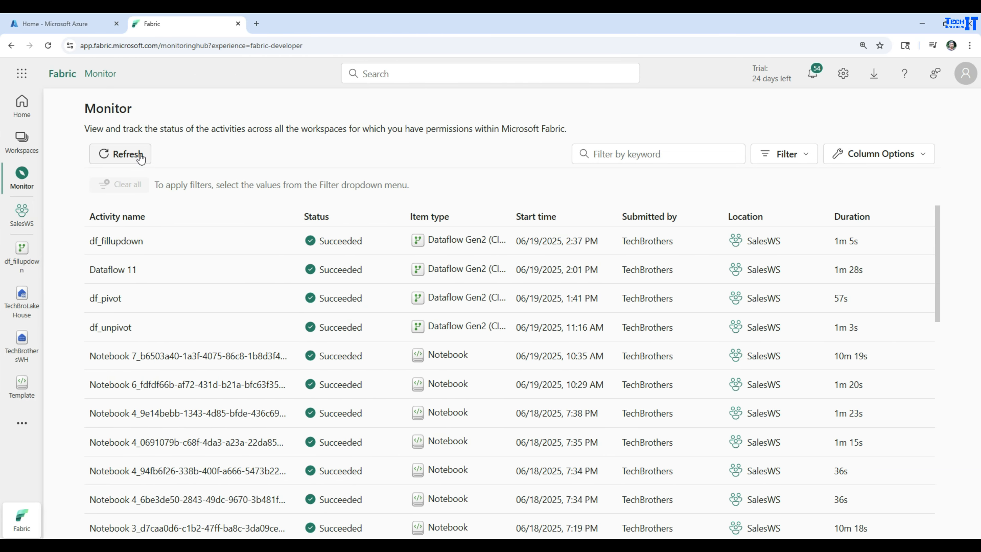
Open the TechBrothersWH warehouse, widen its explorer and refresh the list of dbo tables.
click(32, 346)
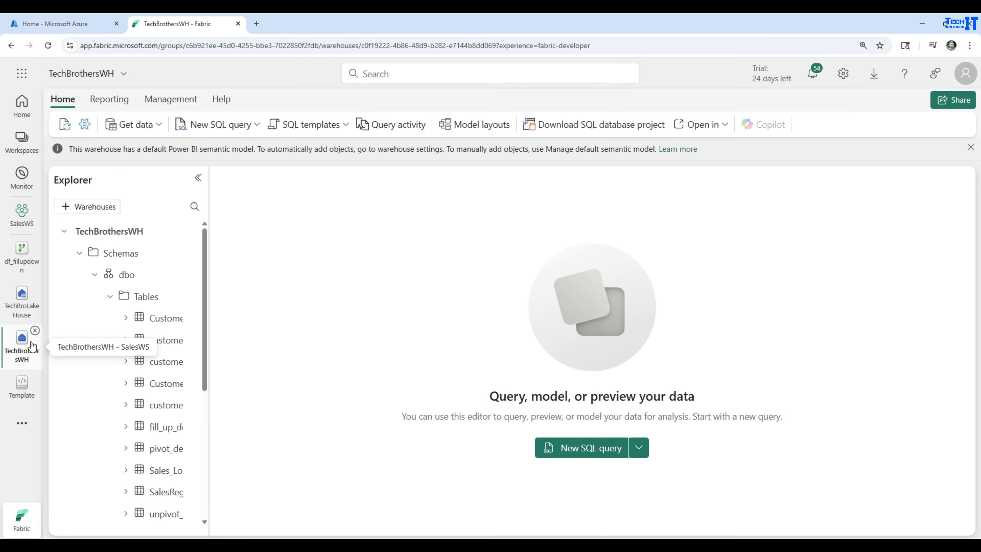
drag(203, 383, 396, 401)
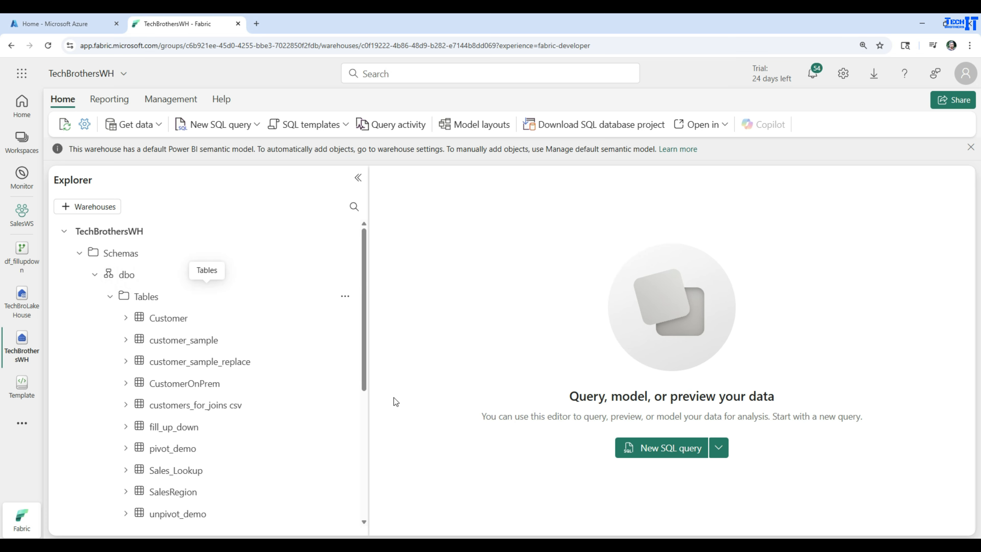
click(346, 297)
click(348, 363)
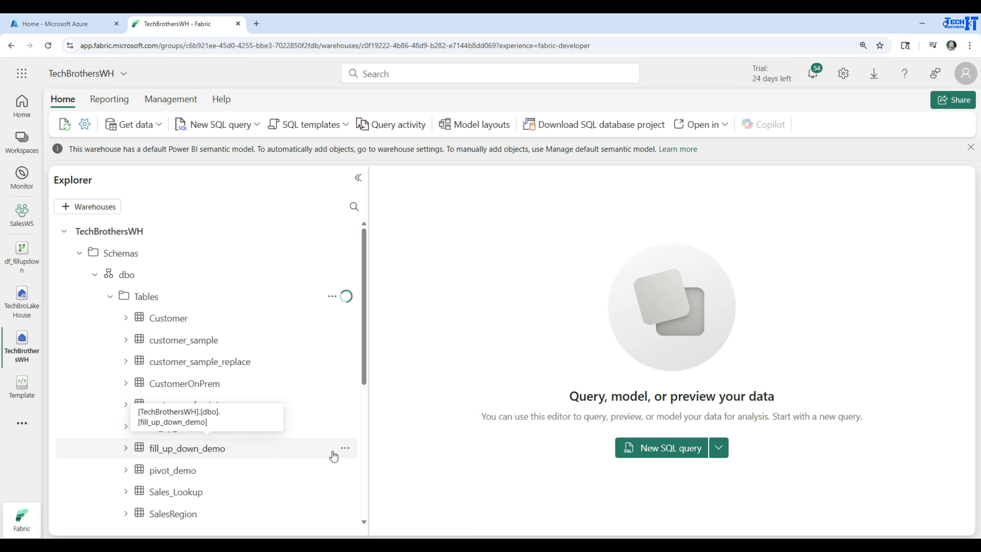
Preview the fill_up_down_demo table and examine the filled values in its Region and SalesRep columns.
click(189, 453)
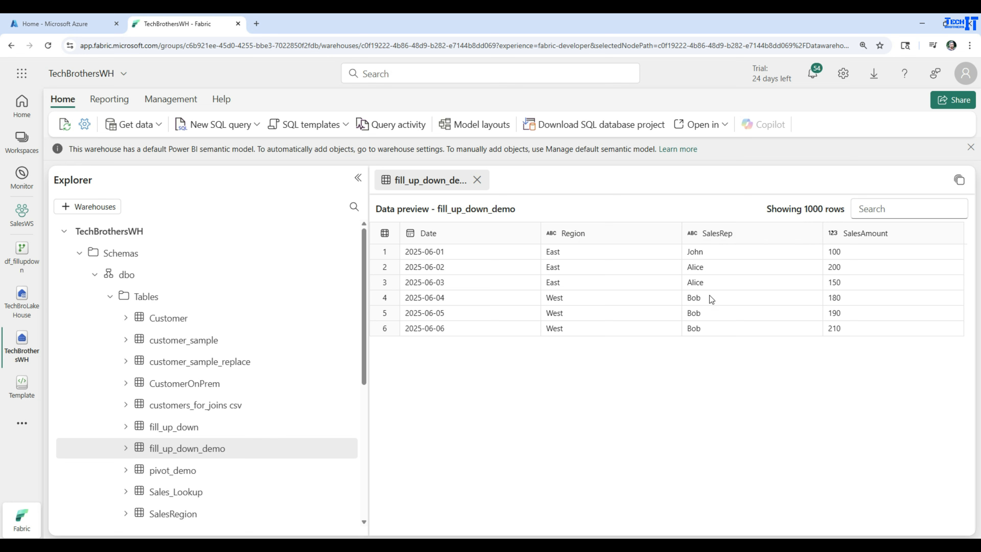
click(563, 253)
click(560, 269)
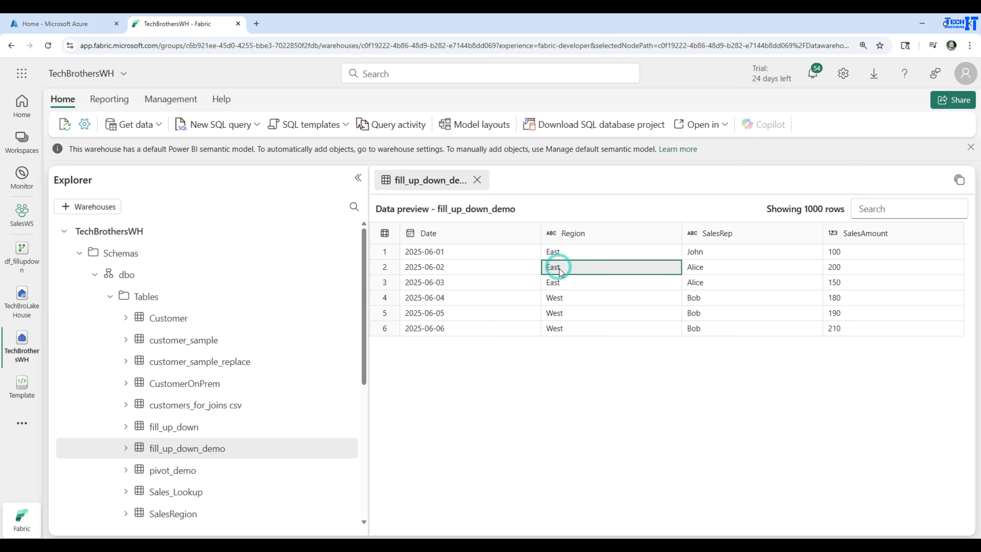
click(561, 282)
click(562, 298)
click(563, 313)
click(707, 266)
click(711, 284)
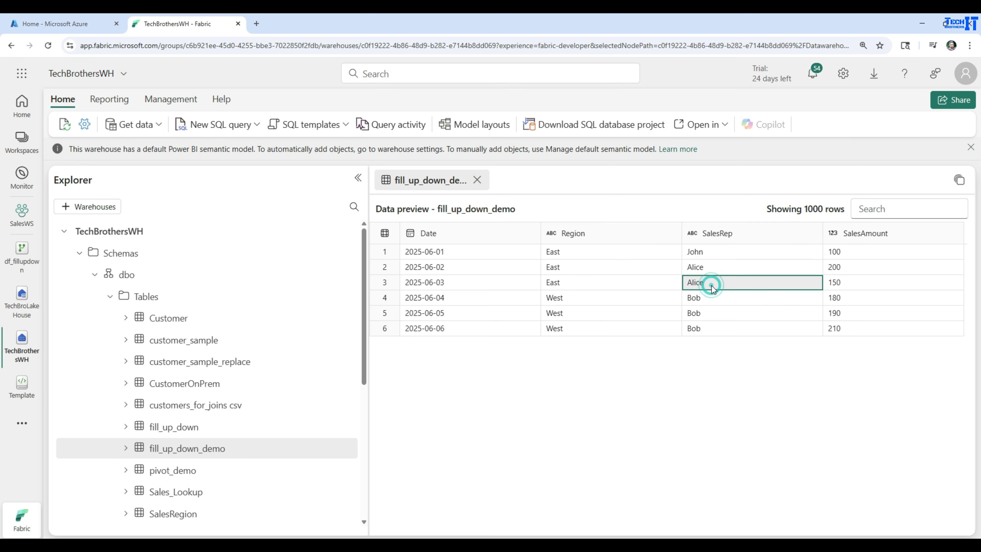
click(714, 312)
click(718, 328)
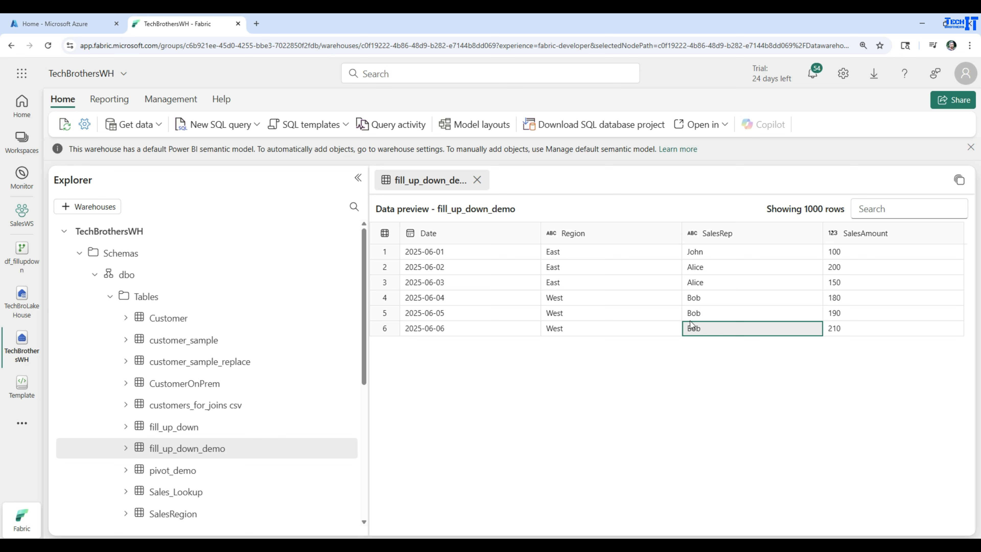